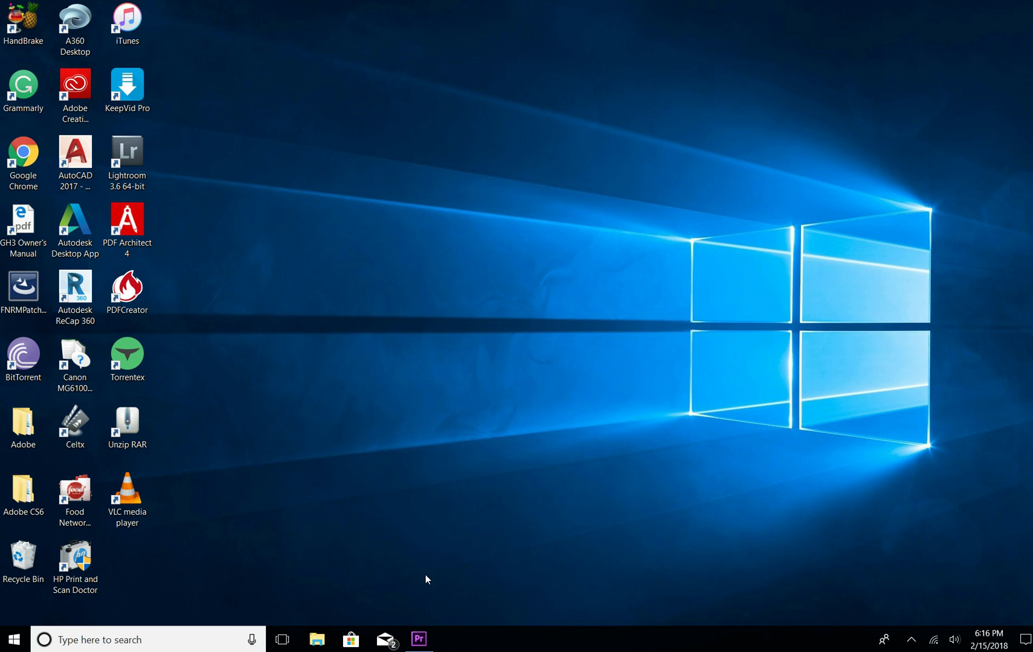
Step: Switch to Adobe Premiere Pro and create a 1920 × 1080 Black Video item at 29.97fps Drop-Frame with square pixels
{"action": "left_click", "coordinate": [418, 638]}
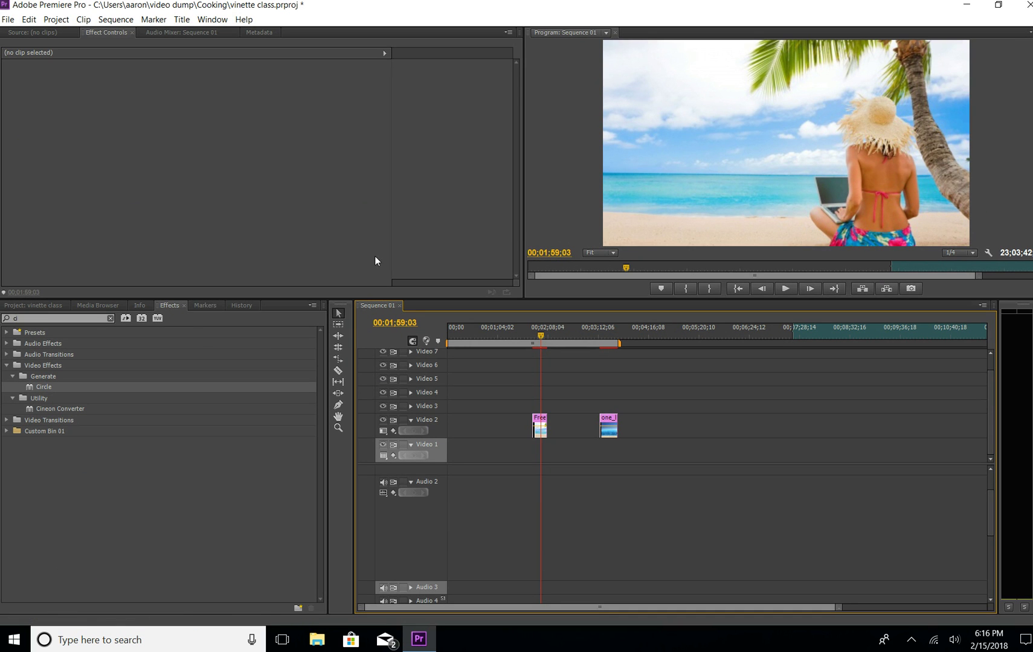
{"action": "mouse_move", "coordinate": [541, 335]}
{"action": "left_mouse_down"}
{"action": "mouse_move", "coordinate": [528, 333]}
{"action": "mouse_move", "coordinate": [611, 339]}
{"action": "mouse_move", "coordinate": [541, 344]}
{"action": "left_mouse_up"}
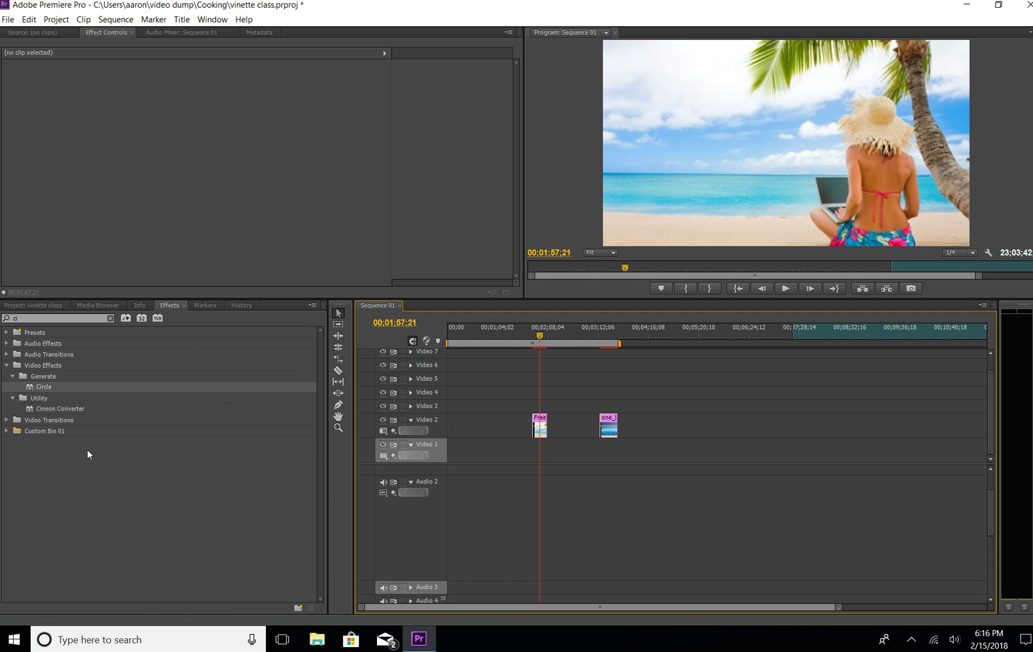
{"action": "left_click", "coordinate": [18, 305]}
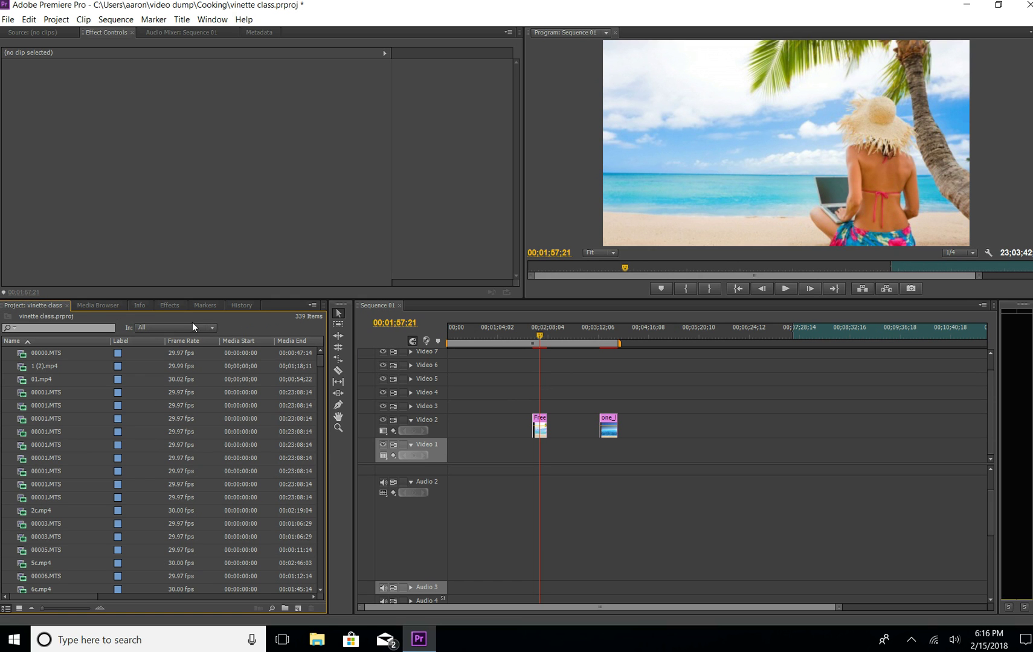
{"action": "right_click", "coordinate": [252, 323]}
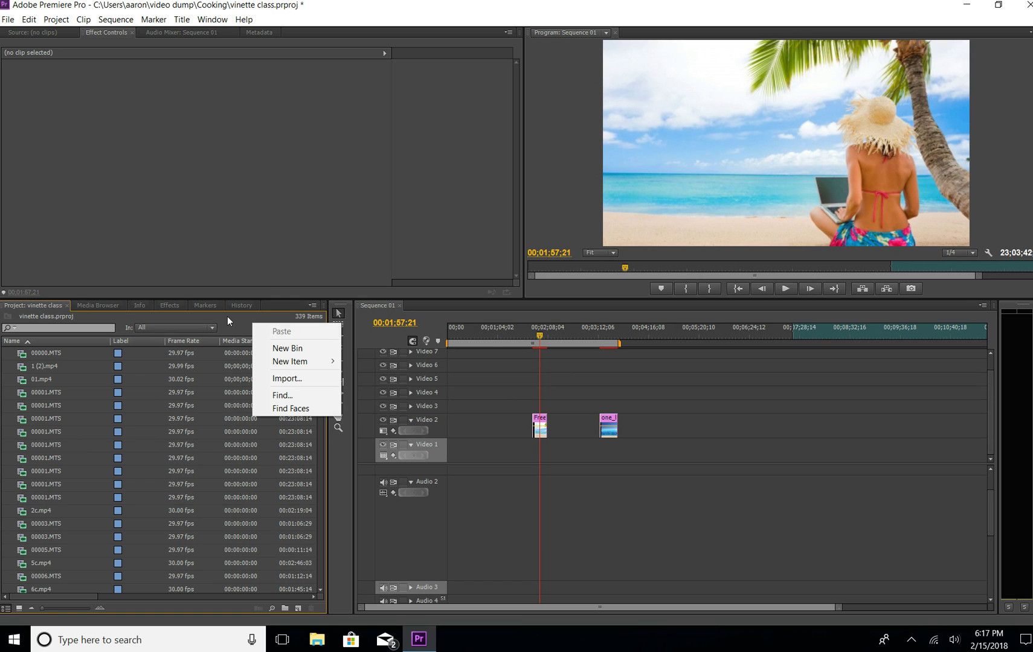
{"action": "mouse_move", "coordinate": [296, 366]}
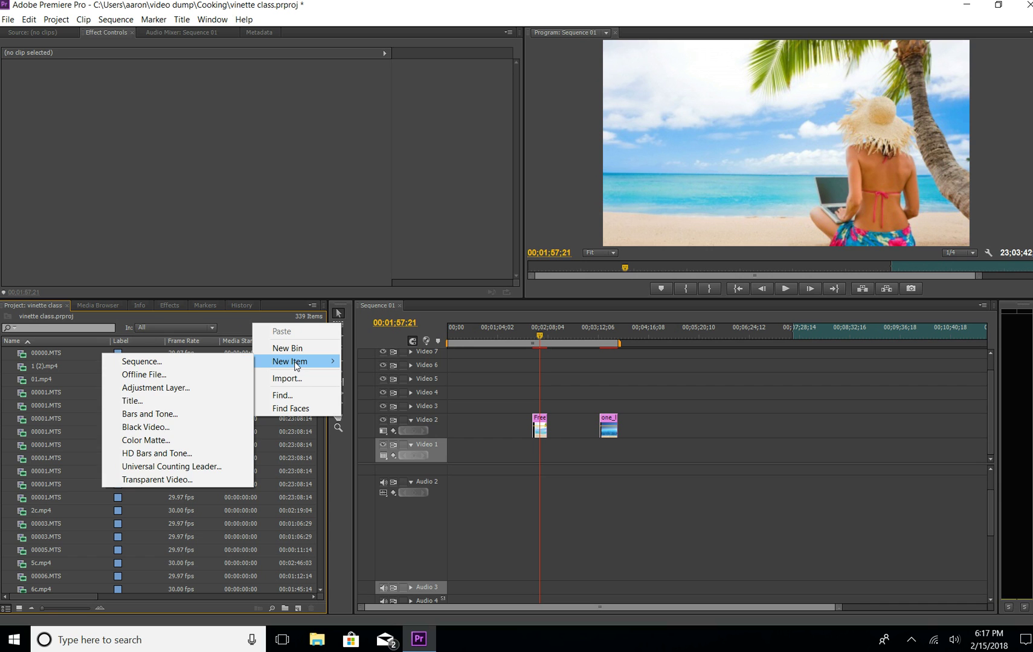
{"action": "left_click", "coordinate": [151, 432]}
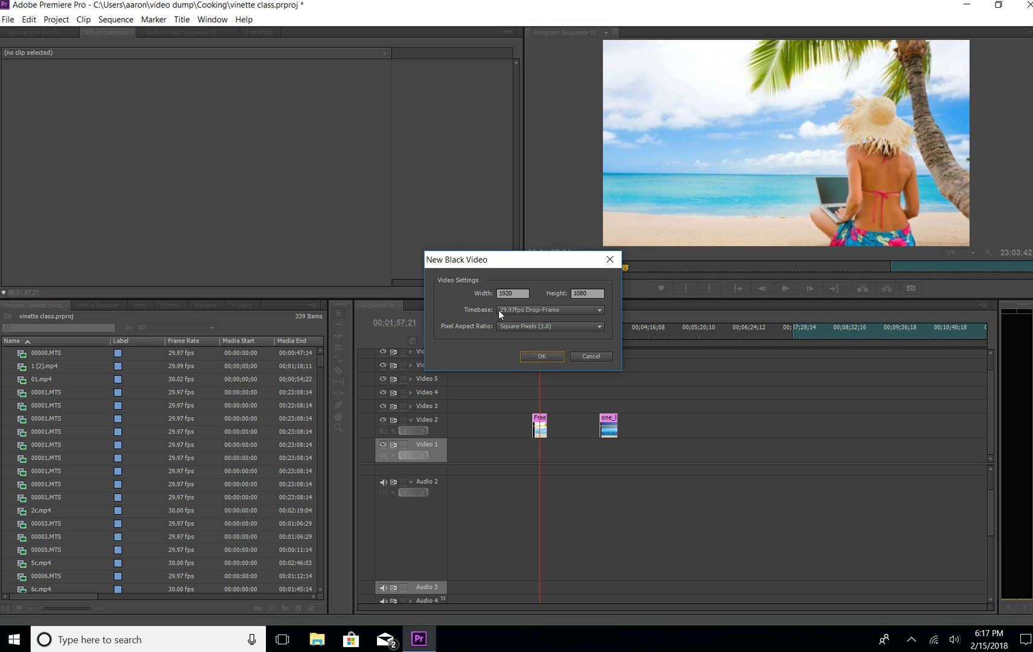
{"action": "left_click", "coordinate": [542, 357]}
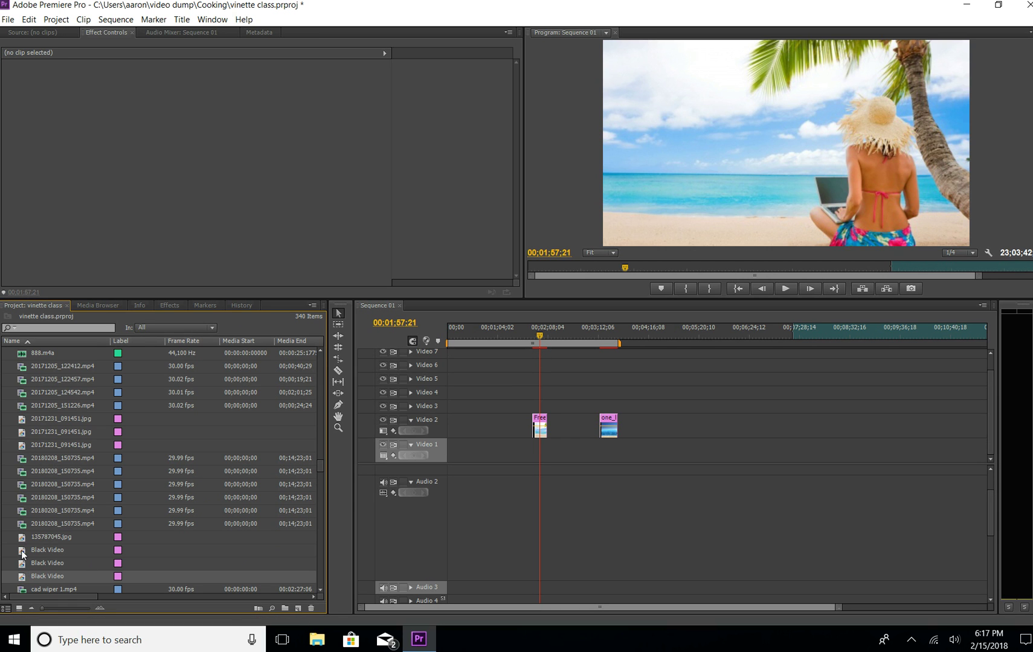
Step: Place a Black Video item on Video 3 directly above the Free-Beach clip and extend it to match that clip's length
{"action": "left_click_drag", "start_coordinate": [22, 554], "coordinate": [534, 405]}
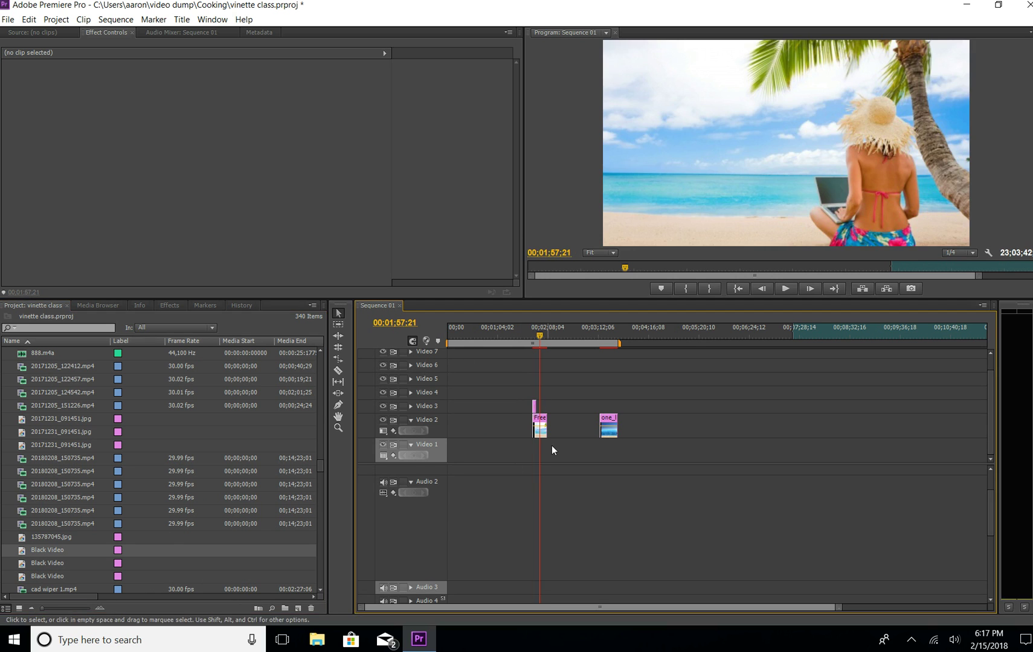
{"action": "left_click_drag", "start_coordinate": [832, 607], "coordinate": [769, 616]}
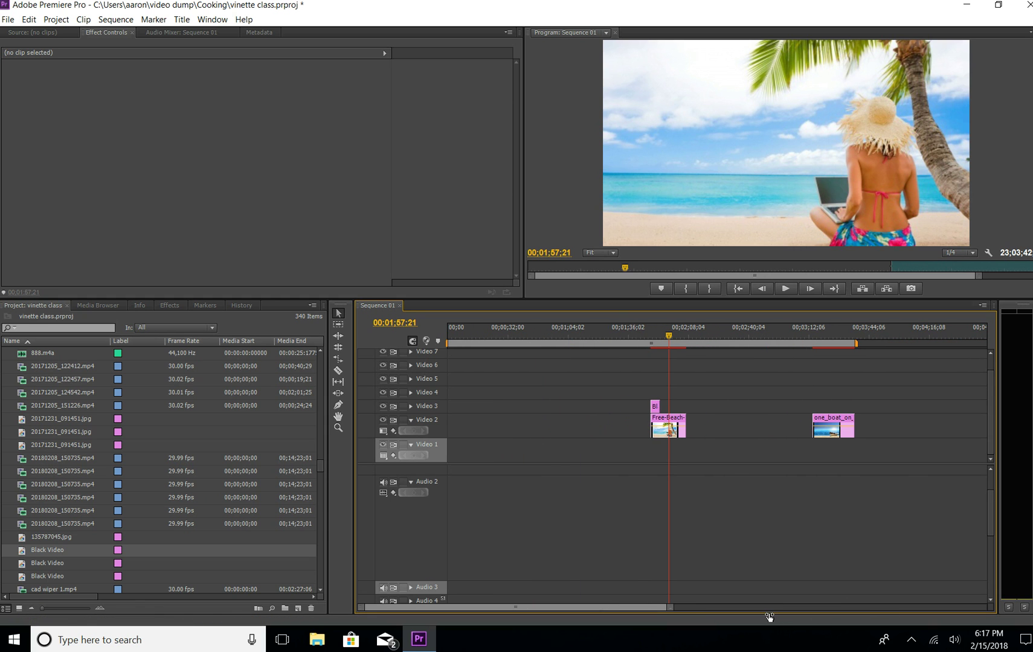
{"action": "left_click", "coordinate": [660, 407]}
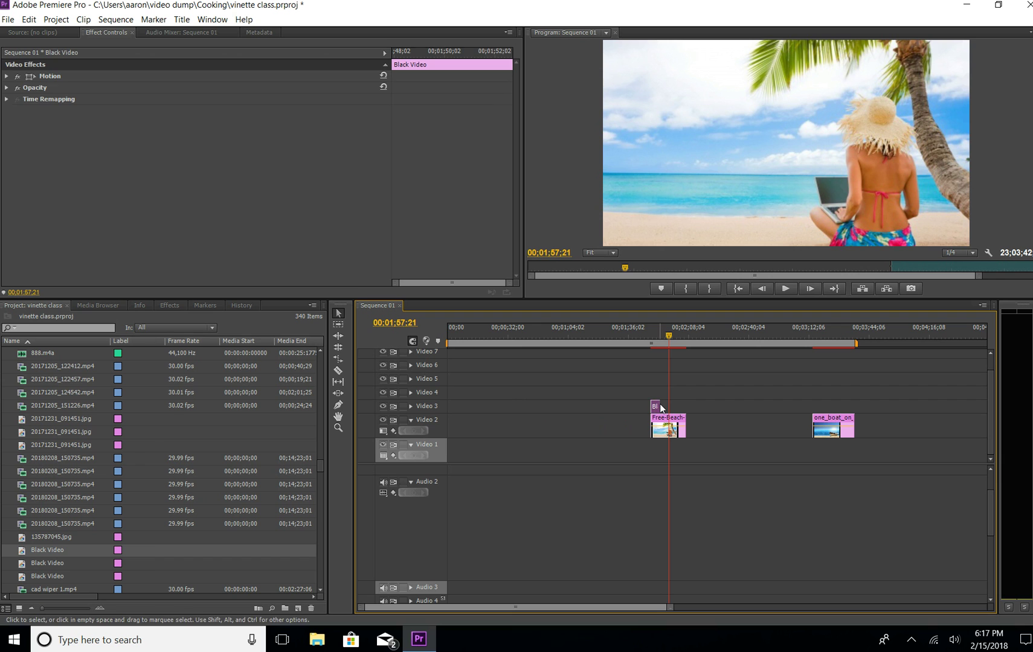
{"action": "left_click_drag", "start_coordinate": [660, 408], "coordinate": [680, 421]}
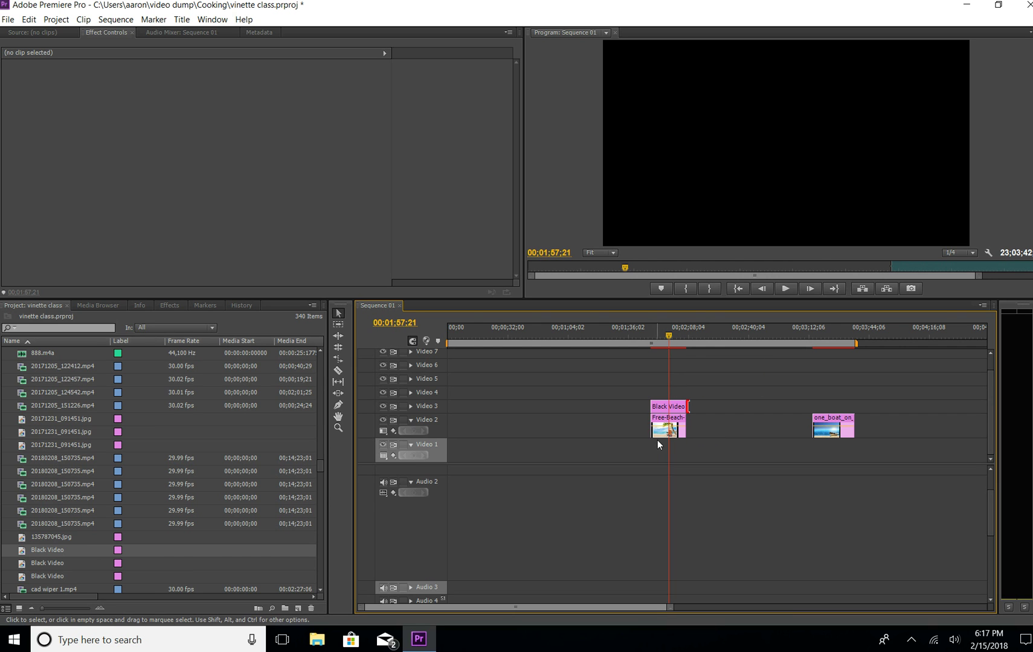
Step: Find the Circle video effect and apply it to the Black Video clip above the beach image
{"action": "left_click", "coordinate": [171, 306]}
{"action": "double_click", "coordinate": [30, 318]}
{"action": "key", "text": "BackSpace"}
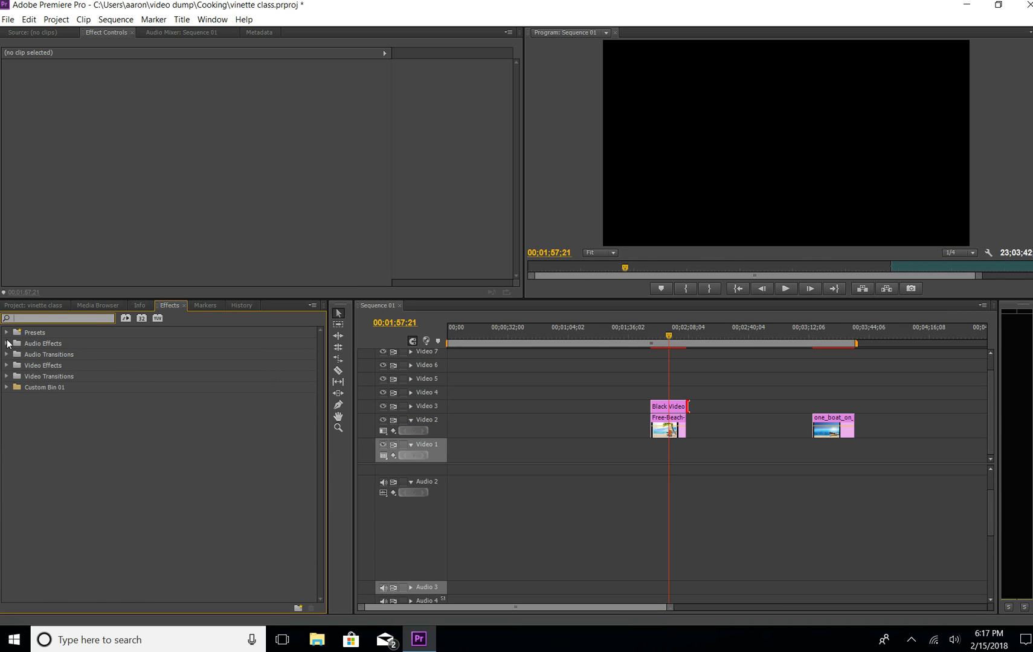
{"action": "type", "text": "cir"}
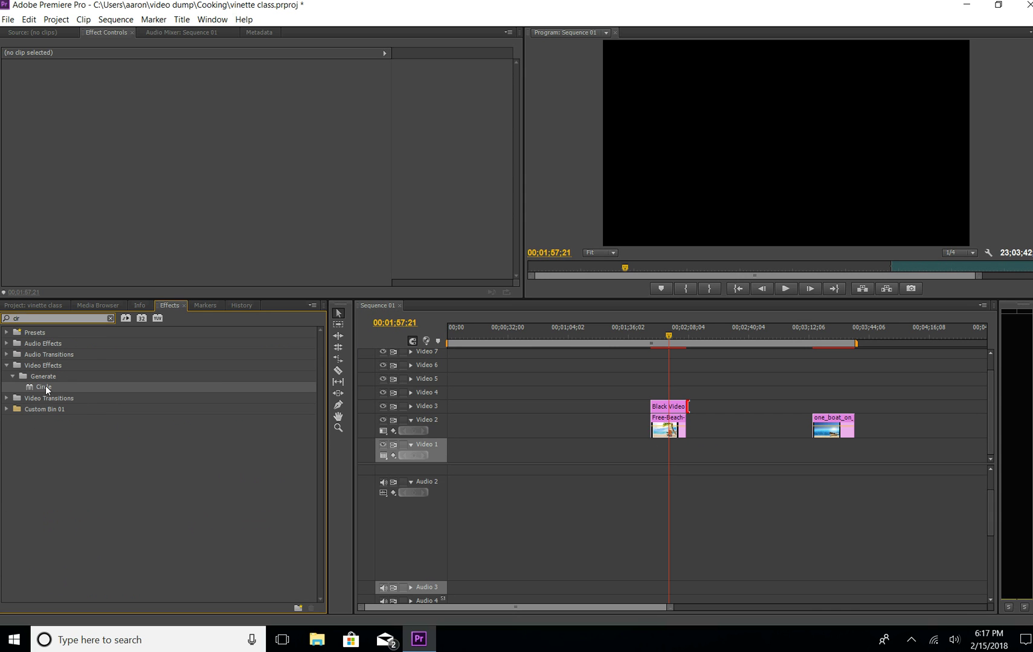
{"action": "left_click_drag", "start_coordinate": [28, 385], "coordinate": [662, 408]}
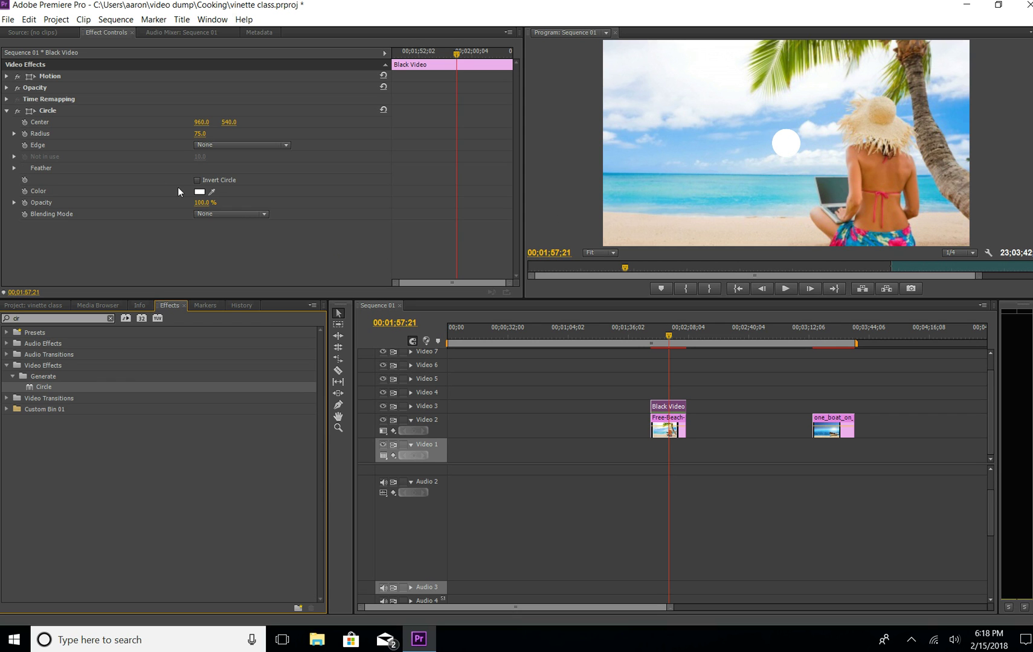
Step: Invert the circle over the beach image and set its radius to 799
{"action": "left_click", "coordinate": [200, 134]}
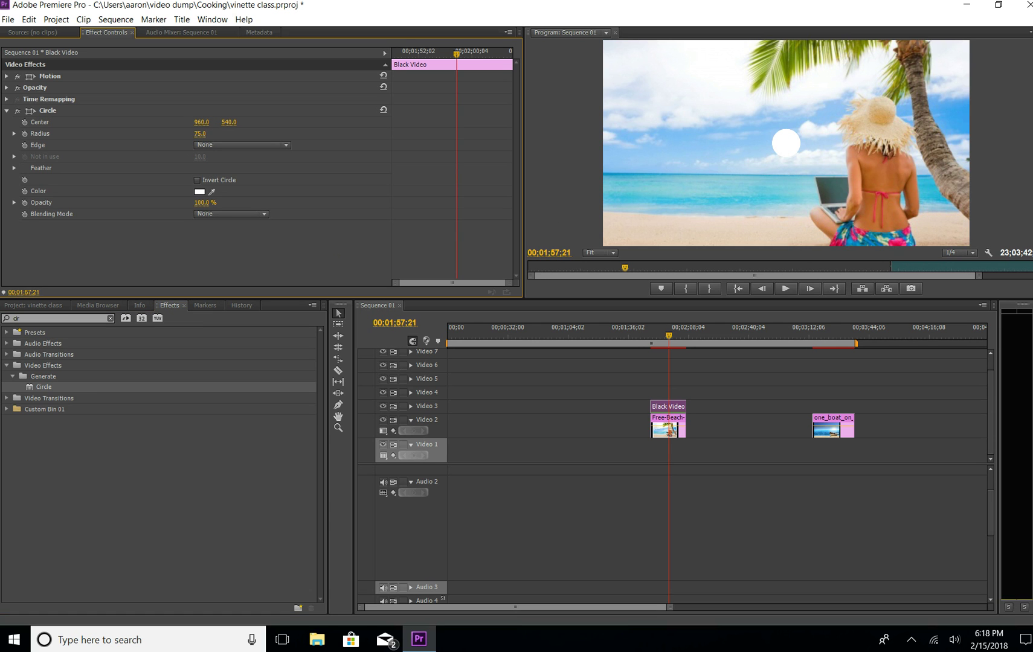
{"action": "type", "text": "165"}
{"action": "key", "text": "Return"}
{"action": "left_click_drag", "start_coordinate": [202, 134], "coordinate": [419, 133]}
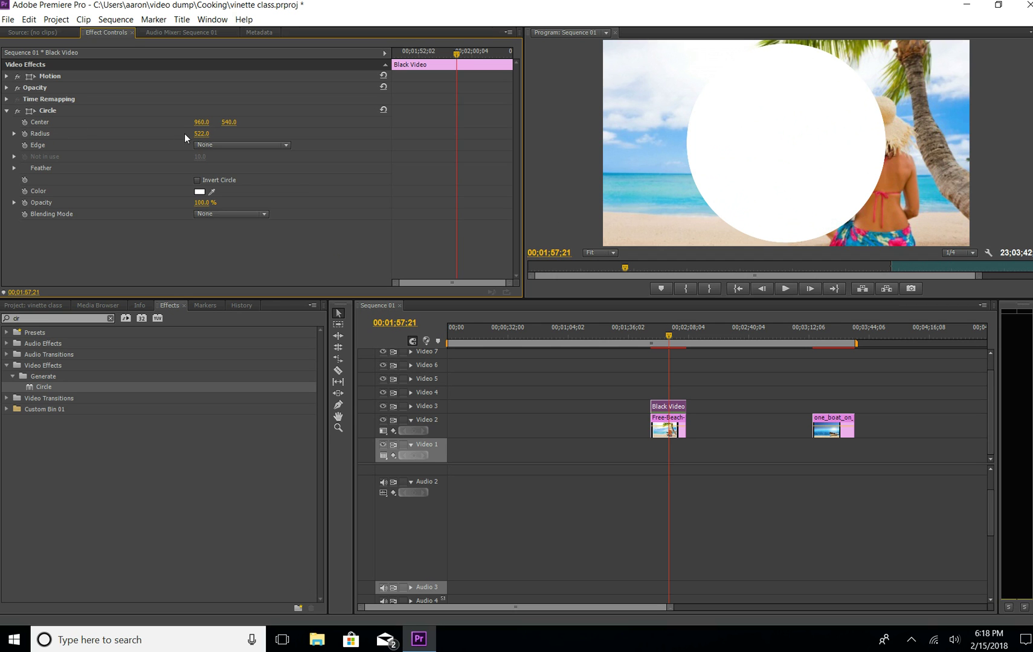
{"action": "left_click_drag", "start_coordinate": [201, 134], "coordinate": [323, 133]}
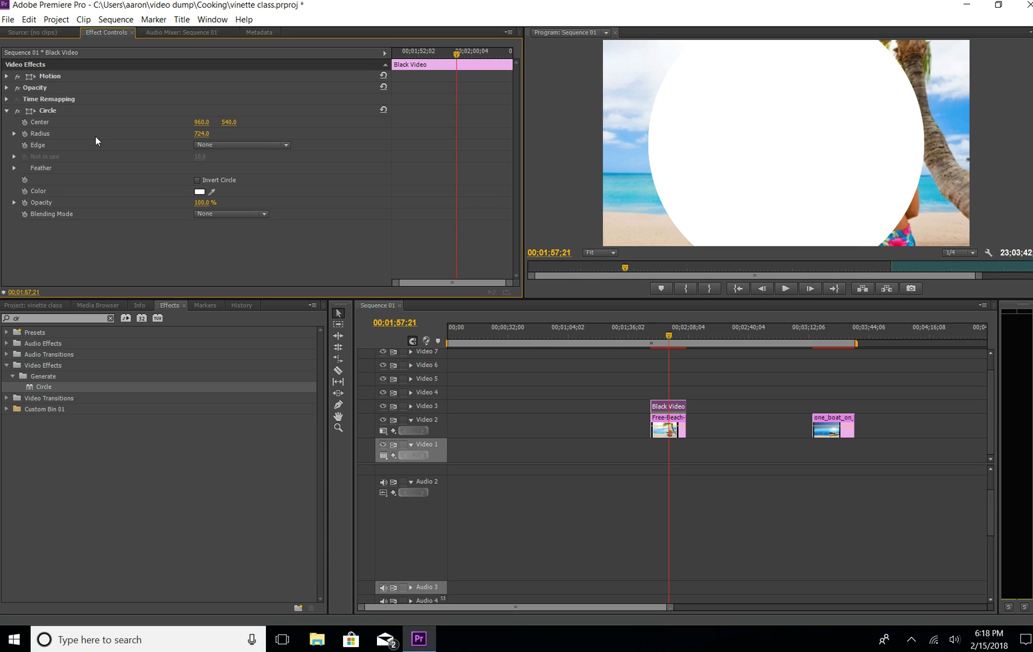
{"action": "left_click", "coordinate": [197, 181]}
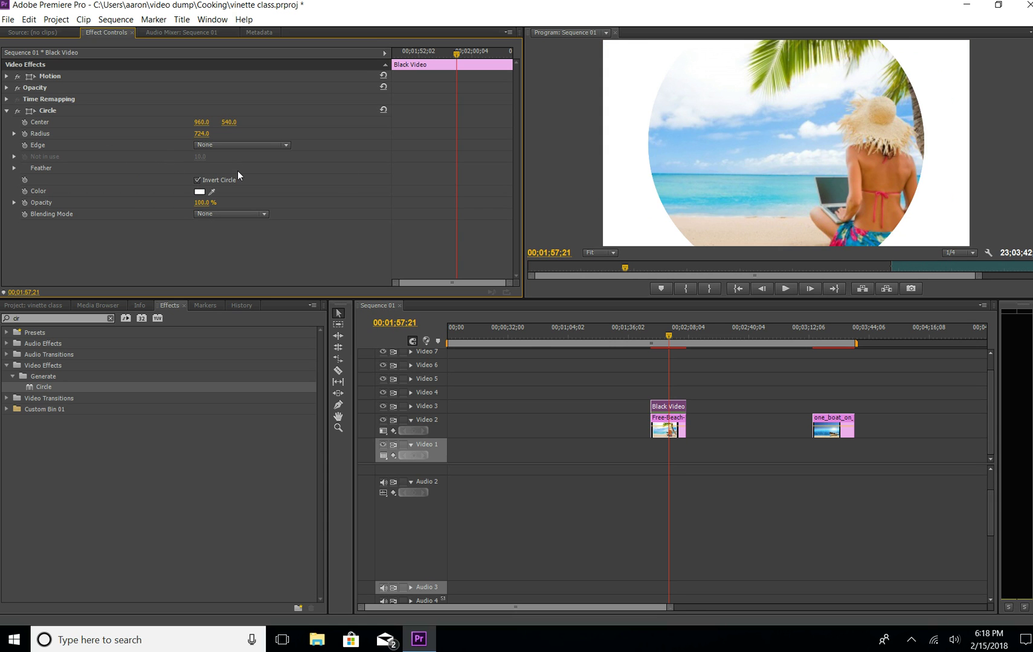
{"action": "left_click", "coordinate": [202, 134]}
{"action": "type", "text": "799"}
{"action": "key", "text": "Return"}
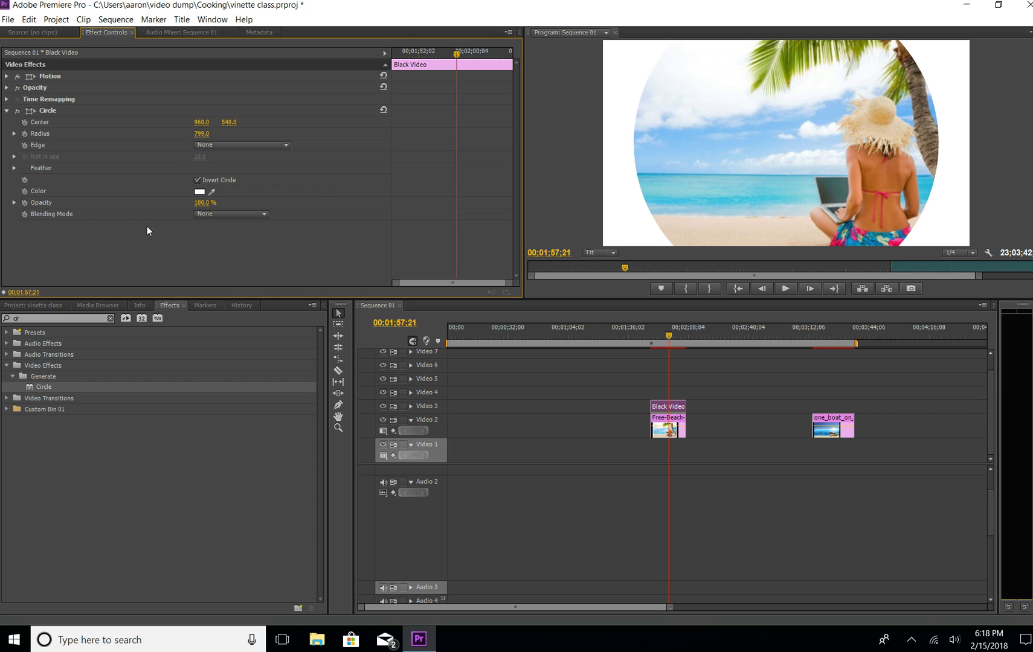
Step: Set the circle's Feather Outer Edge to about 188 to soften the border around the beach image
{"action": "left_click", "coordinate": [15, 170]}
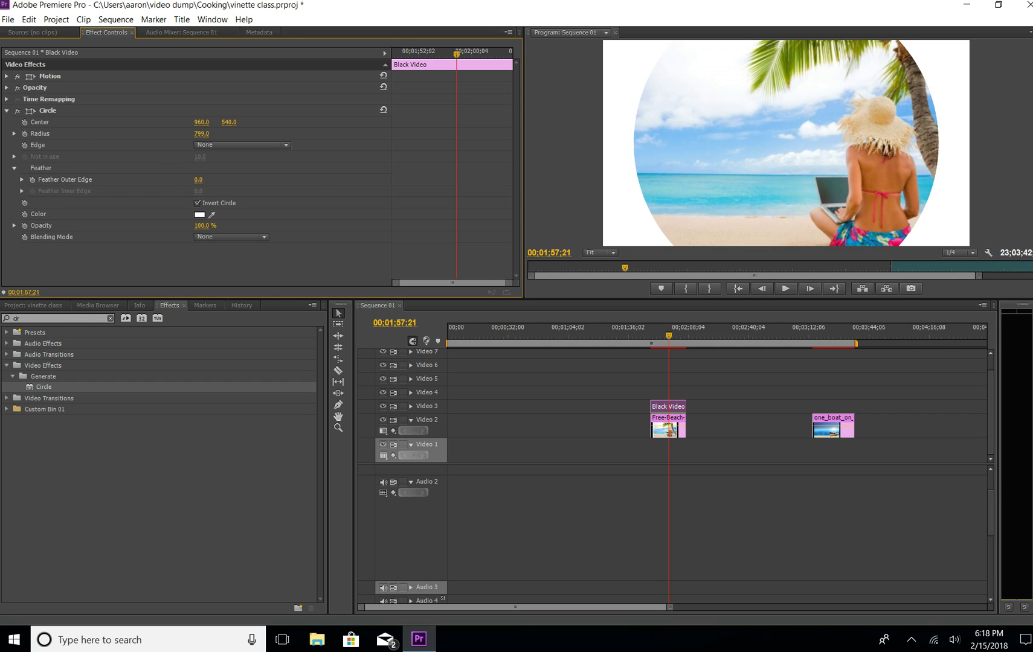
{"action": "left_click_drag", "start_coordinate": [198, 180], "coordinate": [294, 179]}
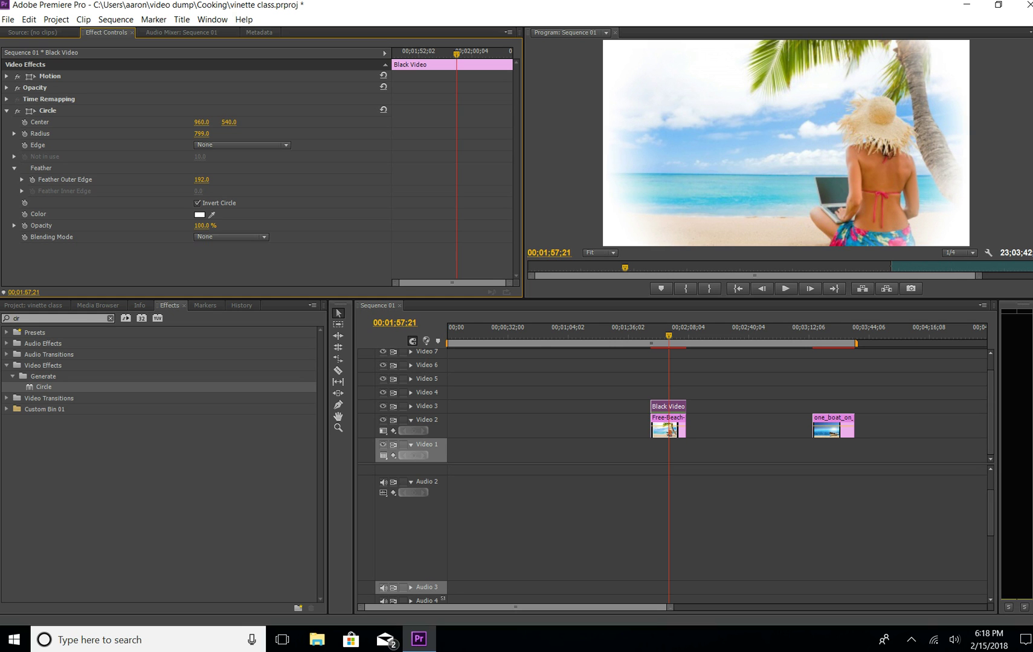
{"action": "left_click_drag", "start_coordinate": [302, 179], "coordinate": [309, 179]}
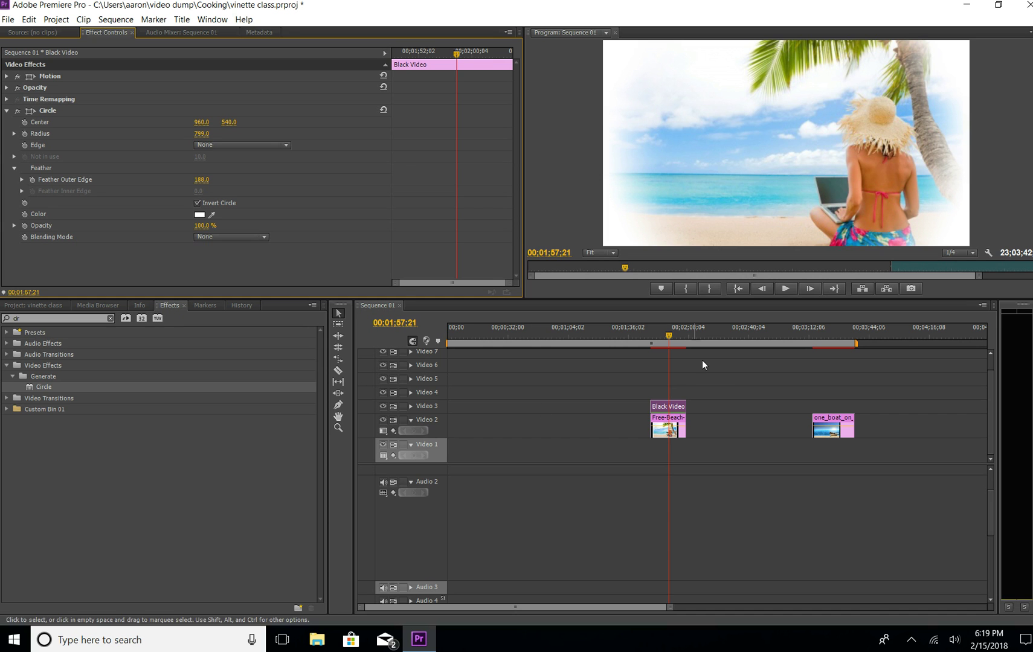
Step: Move the playhead to 00;03;21;22 over the boat clip, select that clip and show the project's media items
{"action": "left_click_drag", "start_coordinate": [697, 337], "coordinate": [828, 350]}
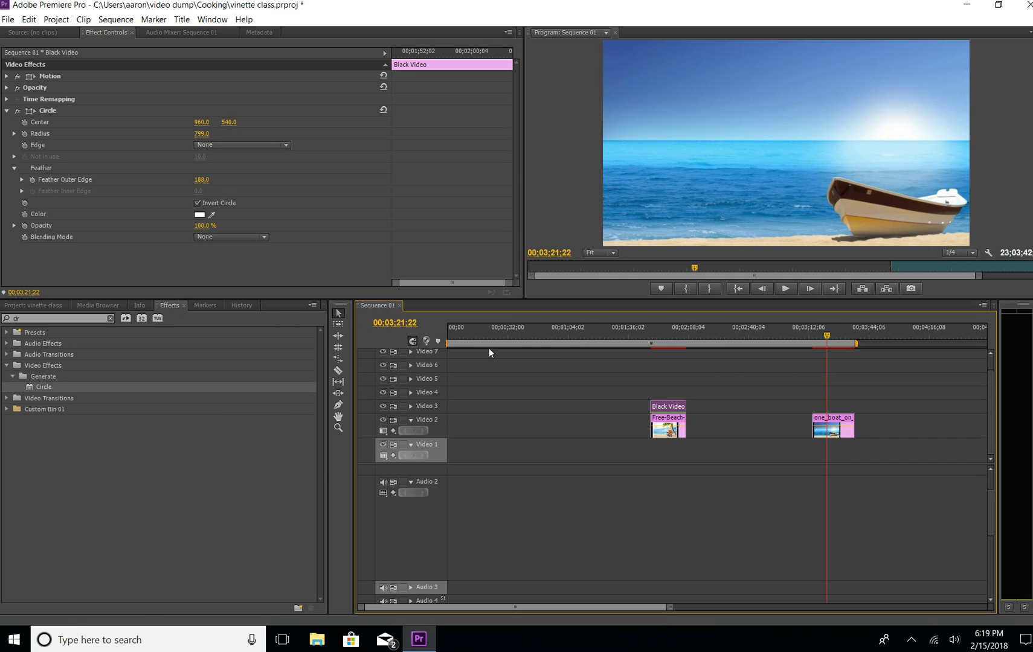
{"action": "left_click", "coordinate": [845, 423]}
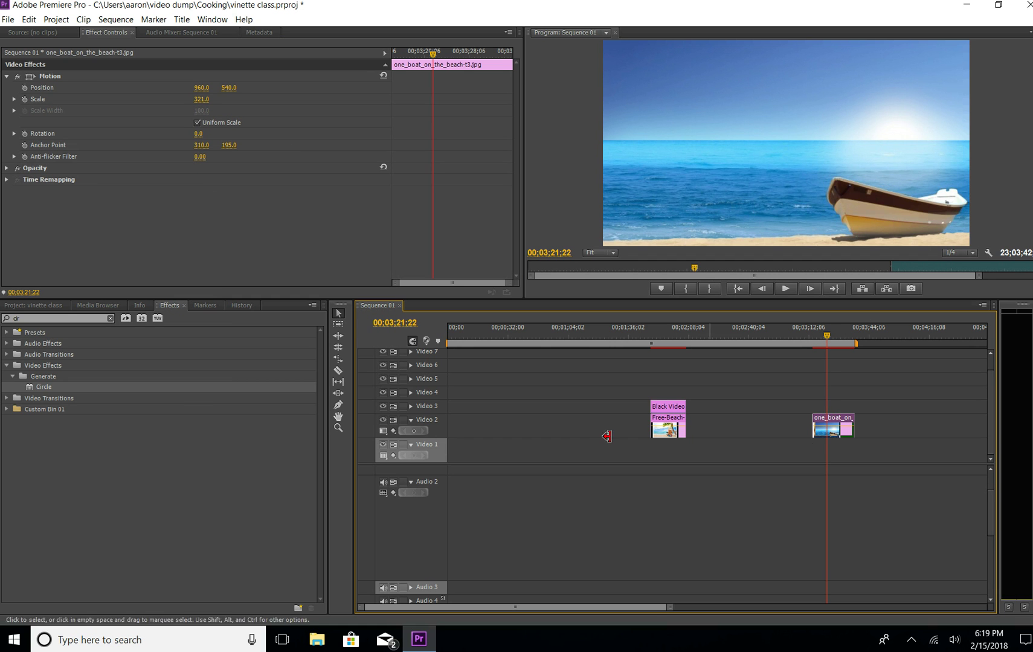
{"action": "left_click", "coordinate": [34, 305]}
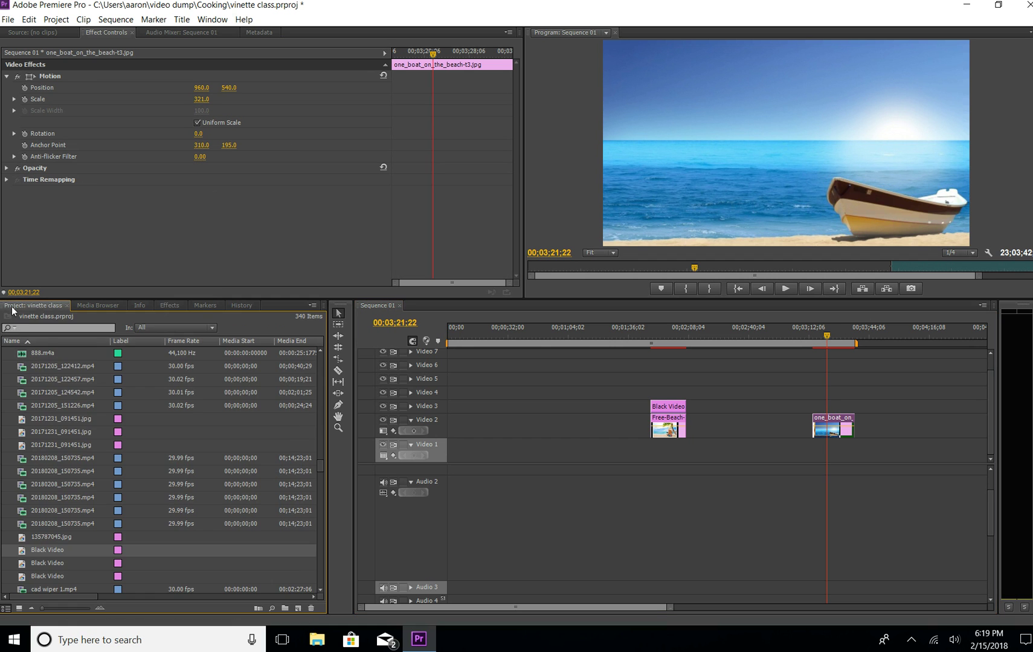
{"action": "right_click", "coordinate": [264, 323]}
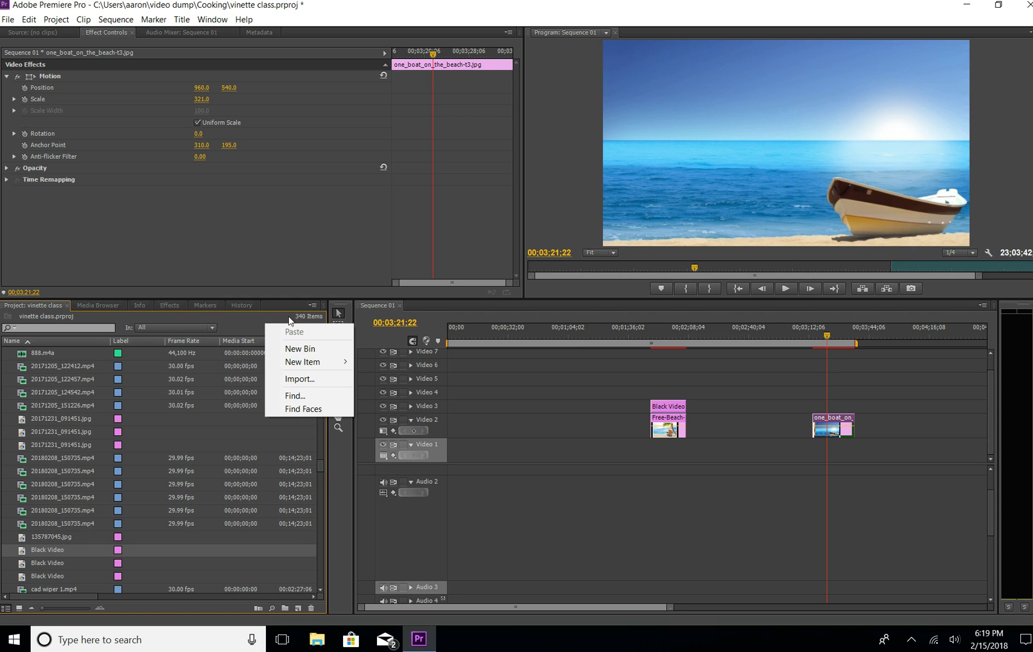
{"action": "mouse_move", "coordinate": [306, 365]}
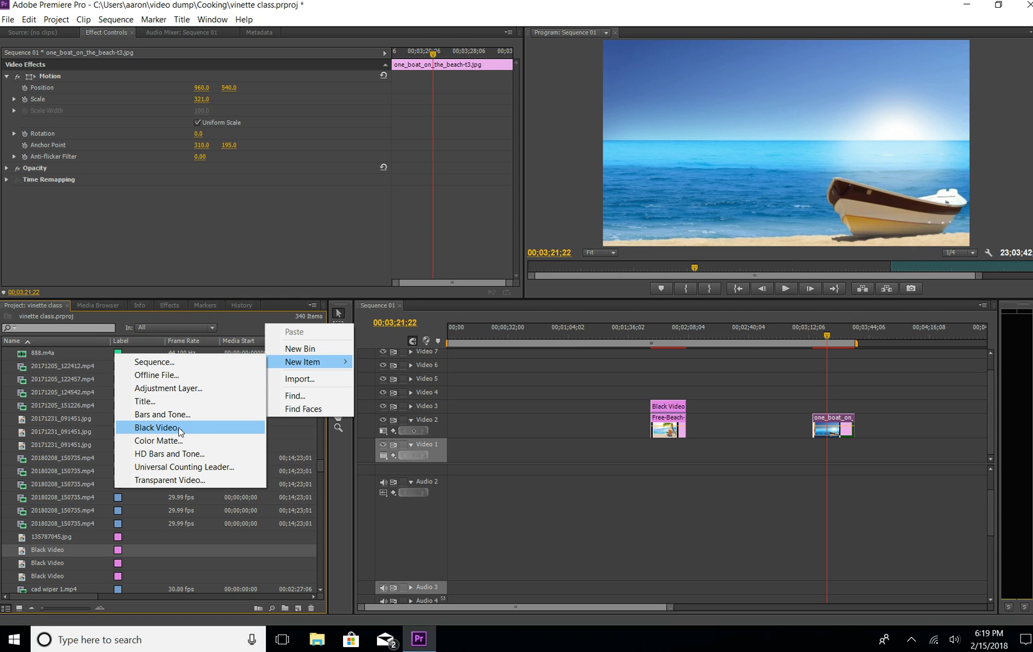
{"action": "left_click", "coordinate": [334, 476]}
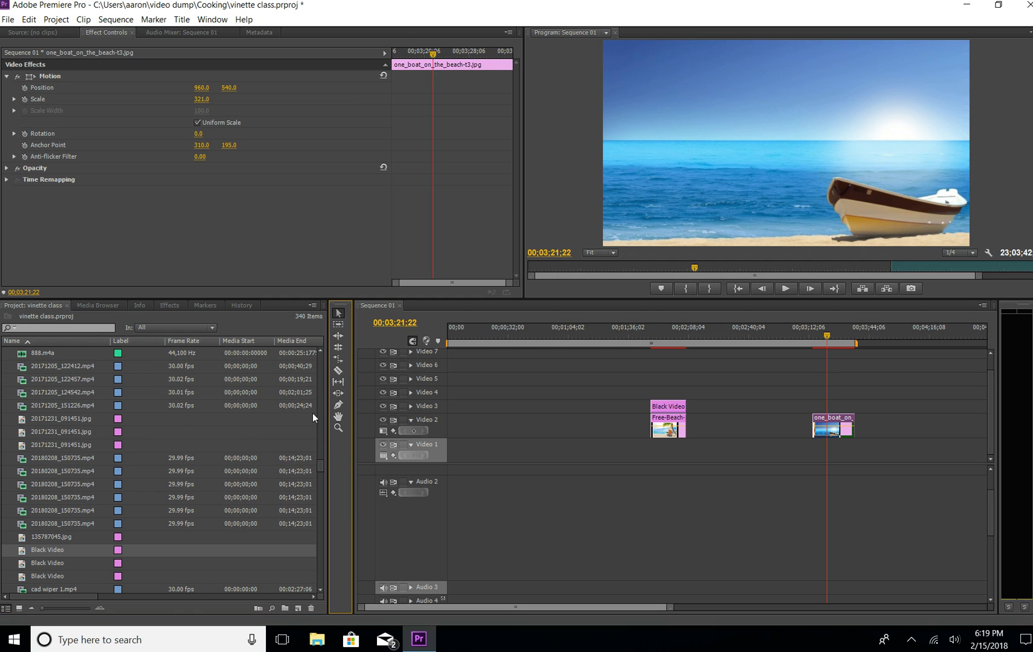
Step: Place the existing Black Video item on Video 3 above the boat clip and extend it to match that clip's length
{"action": "left_click", "coordinate": [22, 552]}
{"action": "left_click_drag", "start_coordinate": [22, 553], "coordinate": [817, 407]}
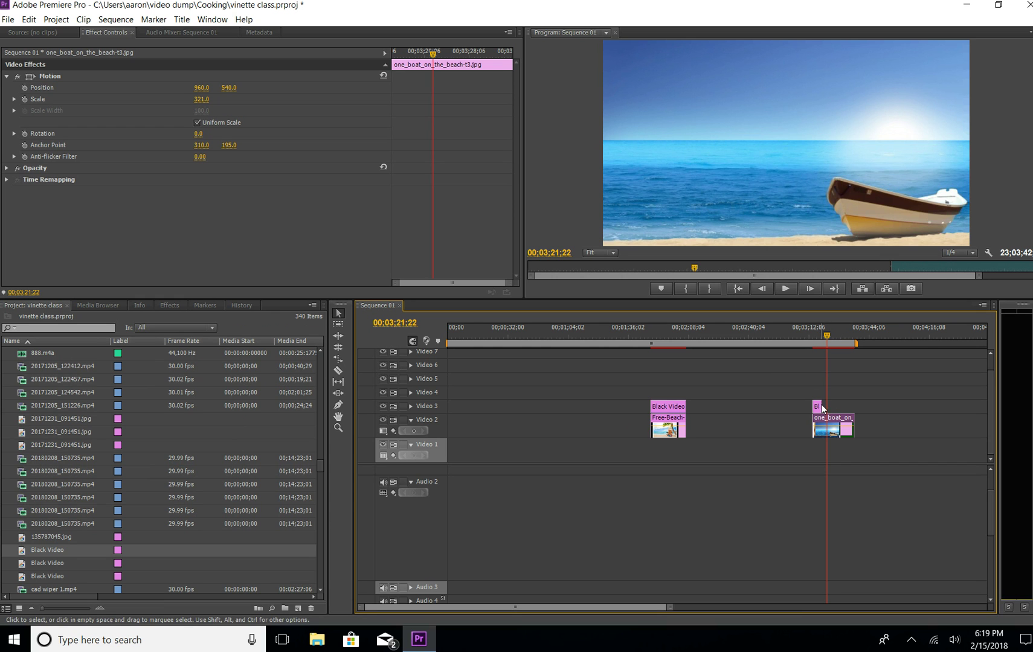
{"action": "left_click_drag", "start_coordinate": [825, 406], "coordinate": [854, 405]}
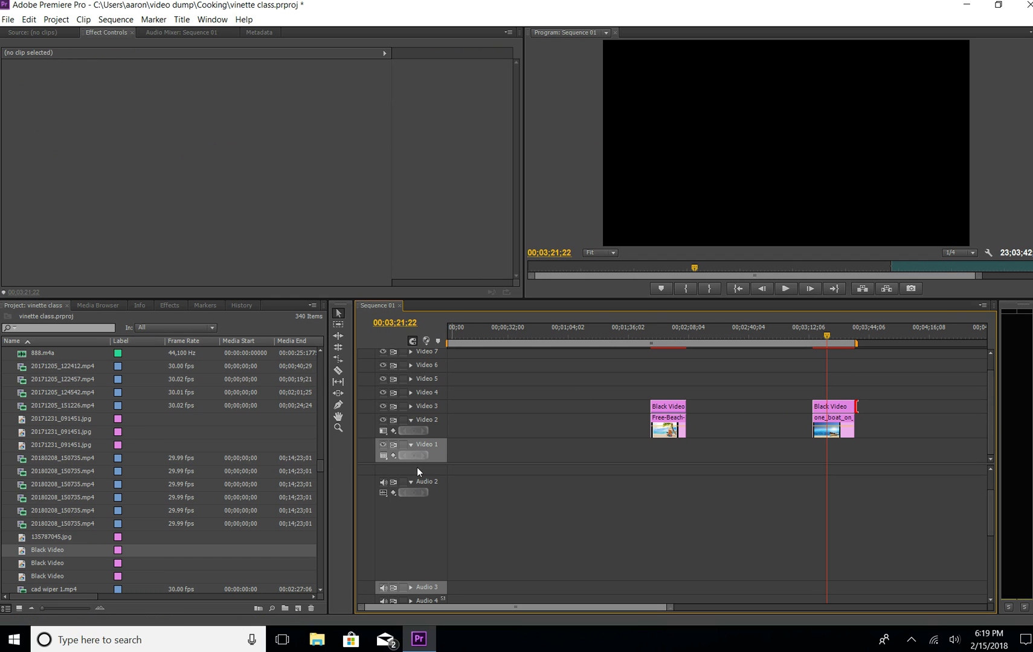
Step: Apply the Circle effect to the Black Video clip above the boat image and set its radius to about 848
{"action": "left_click", "coordinate": [177, 306]}
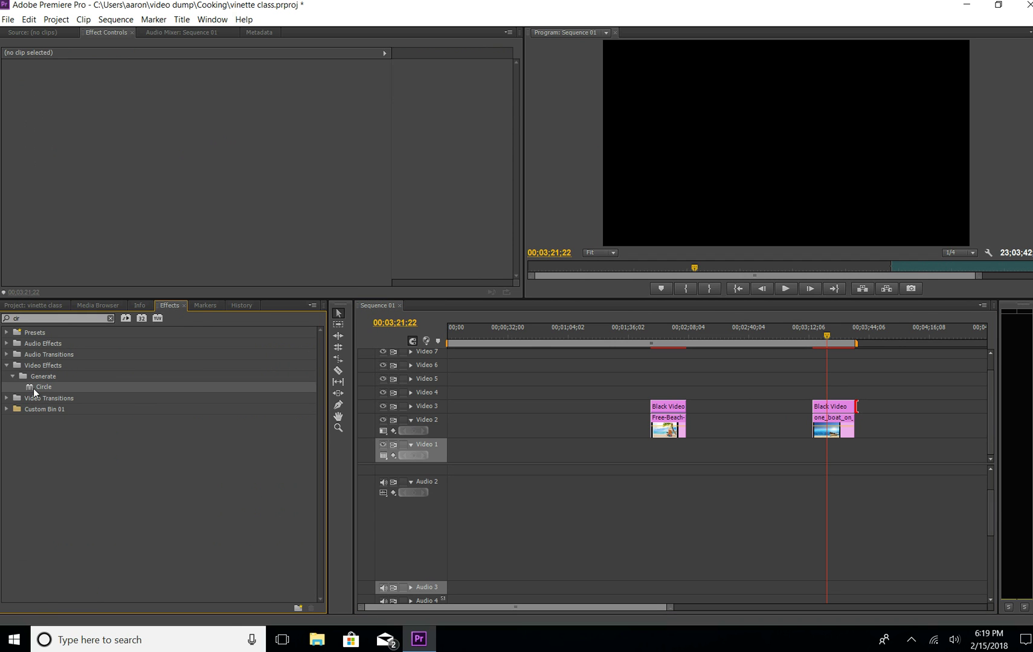
{"action": "left_click_drag", "start_coordinate": [30, 392], "coordinate": [820, 405]}
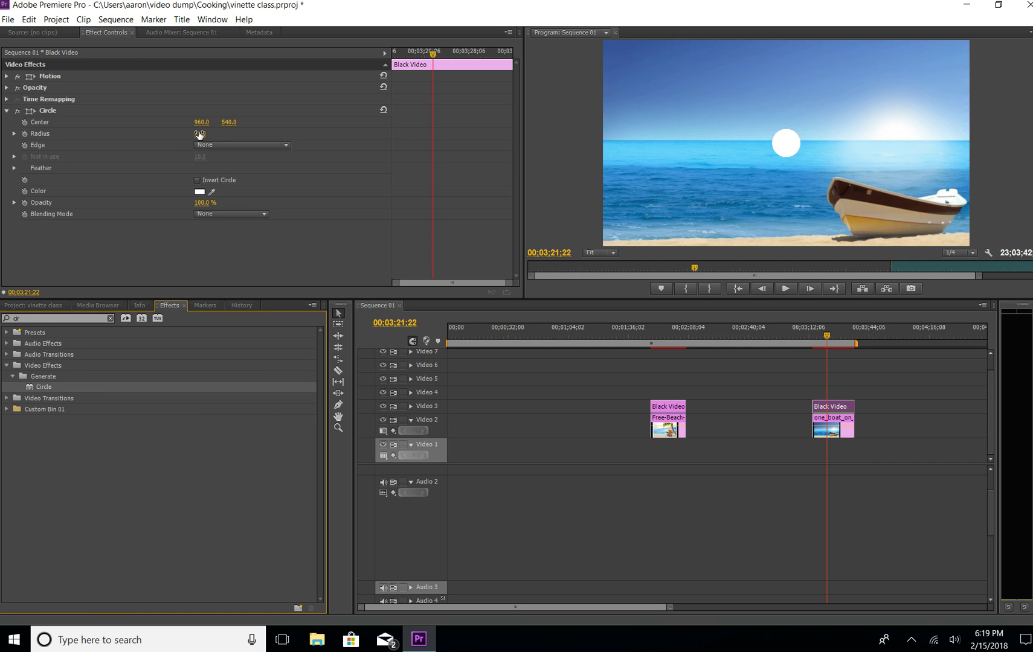
{"action": "left_click_drag", "start_coordinate": [199, 134], "coordinate": [666, 134]}
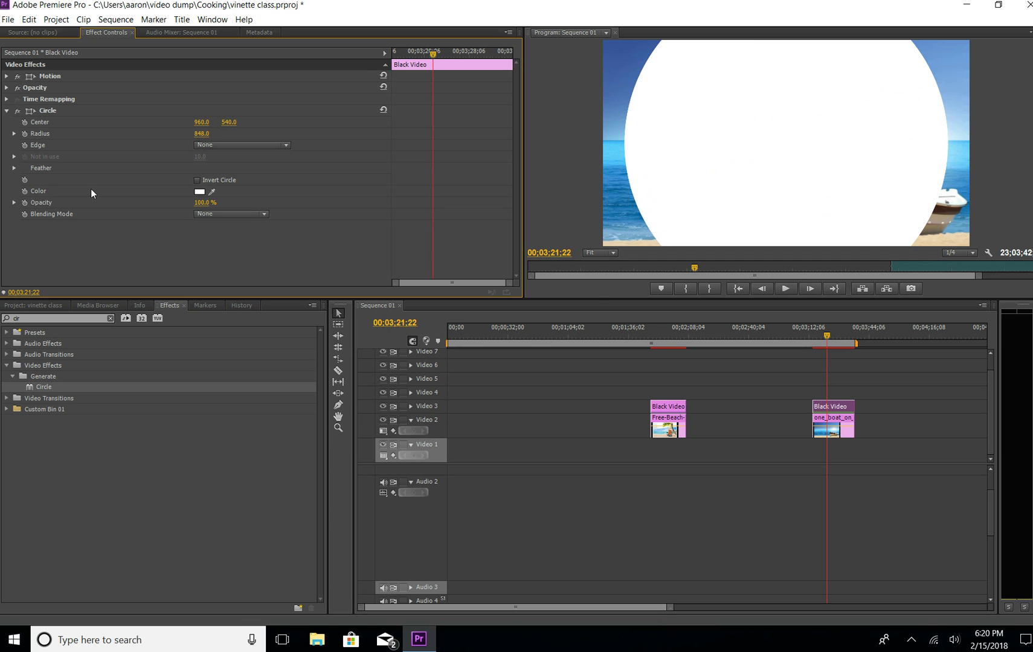
Step: Invert the circle on the Black Video clip above the boat image and set its Feather Outer Edge to about 179
{"action": "left_click", "coordinate": [197, 181]}
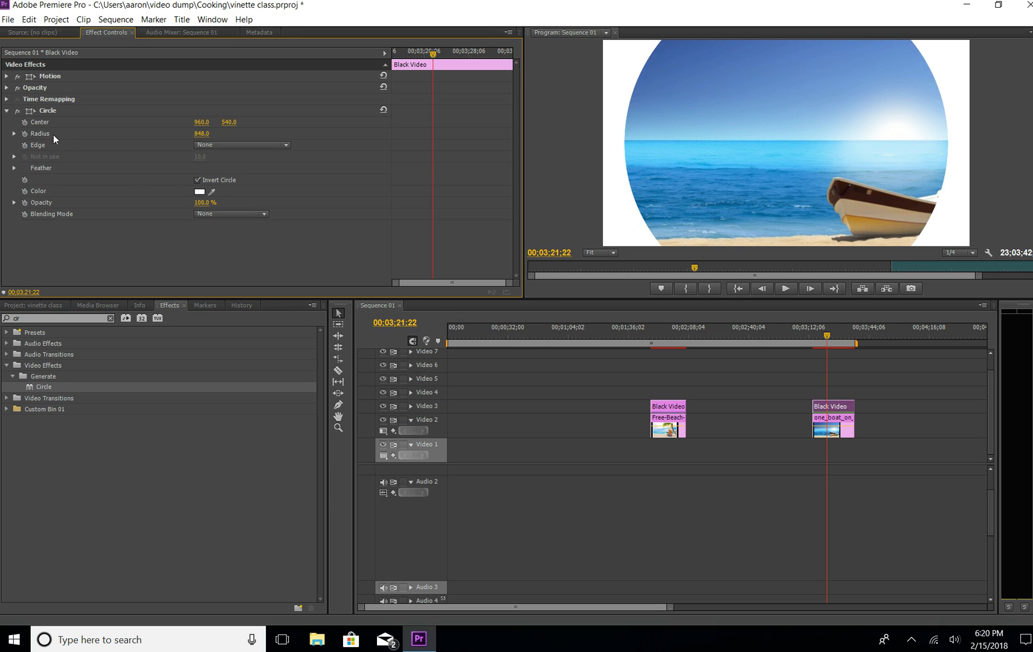
{"action": "left_click", "coordinate": [14, 168]}
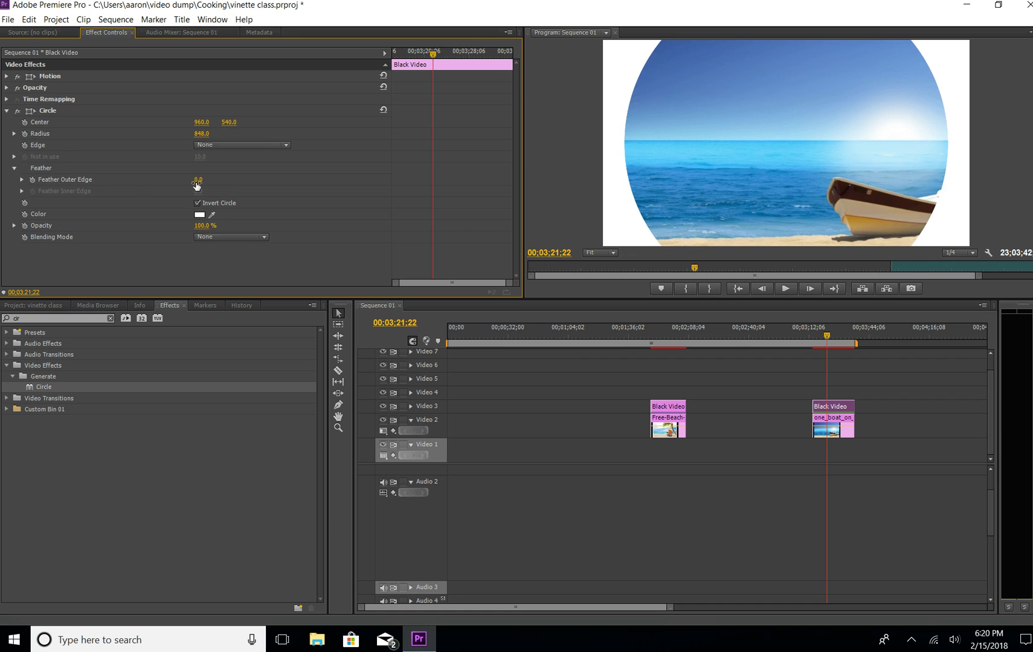
{"action": "left_click_drag", "start_coordinate": [199, 180], "coordinate": [322, 180]}
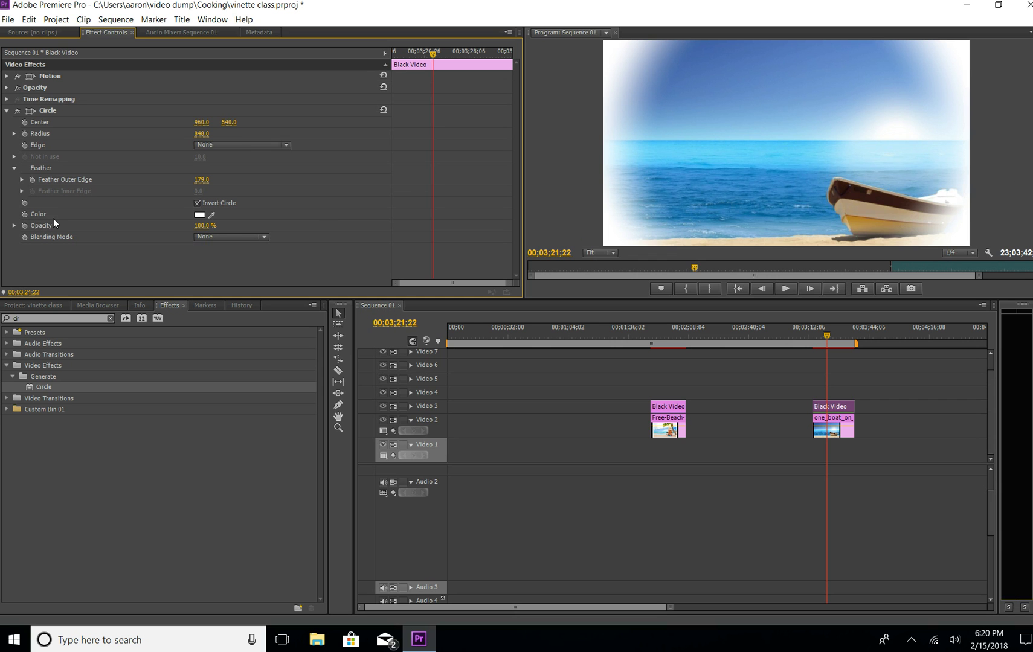
Step: Change the Circle effect's color over the boat image to near-black, 080808
{"action": "left_click", "coordinate": [199, 216]}
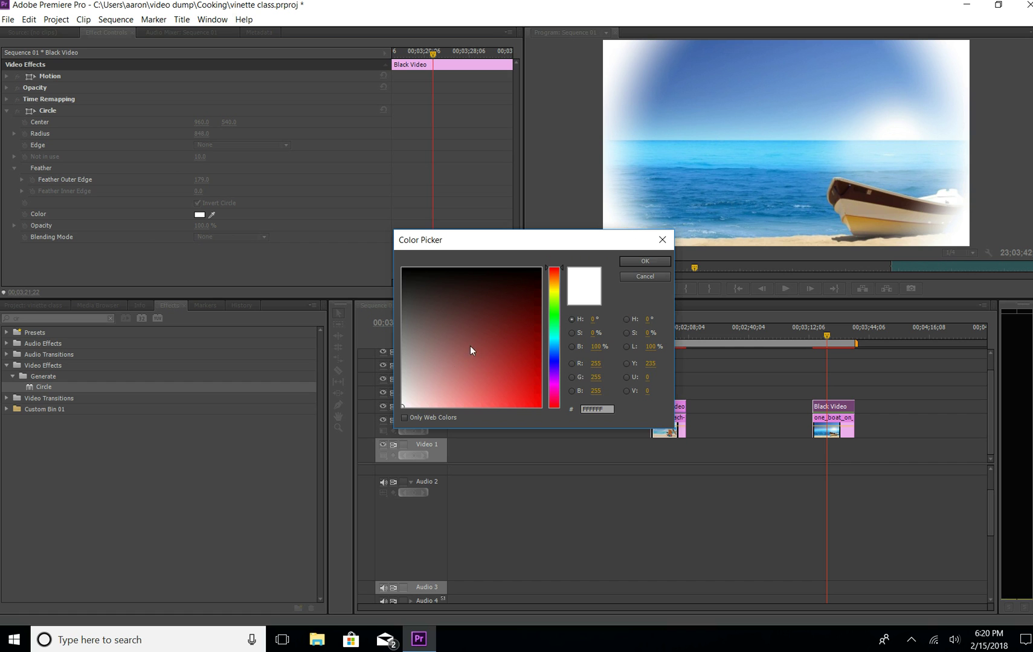
{"action": "left_click", "coordinate": [403, 406]}
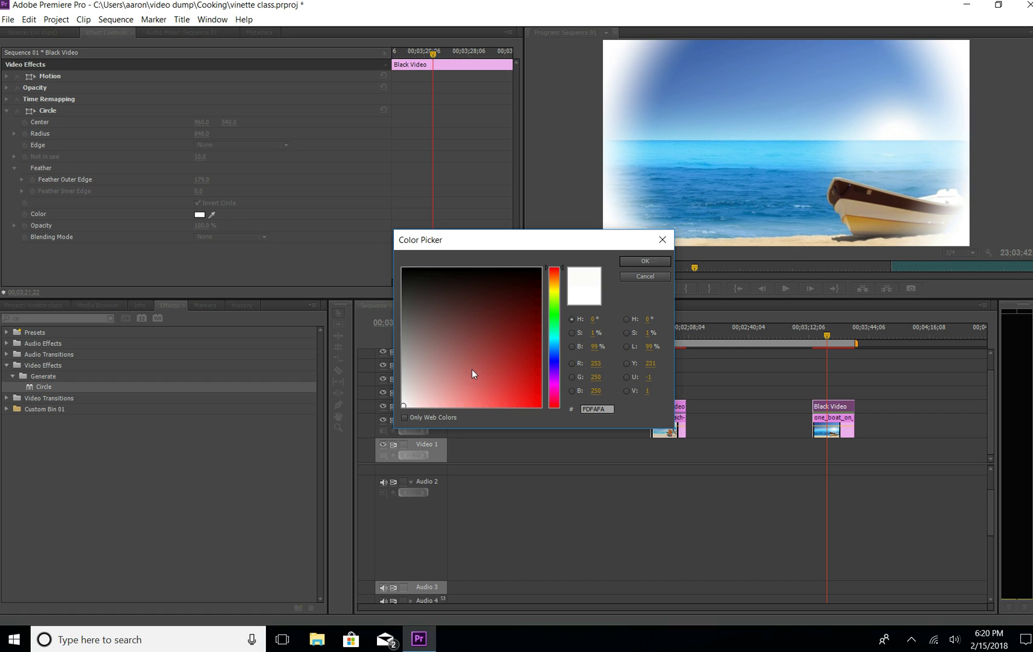
{"action": "left_click", "coordinate": [555, 274]}
{"action": "mouse_move", "coordinate": [564, 275]}
{"action": "left_mouse_down"}
{"action": "mouse_move", "coordinate": [561, 404]}
{"action": "mouse_move", "coordinate": [563, 271]}
{"action": "left_mouse_up"}
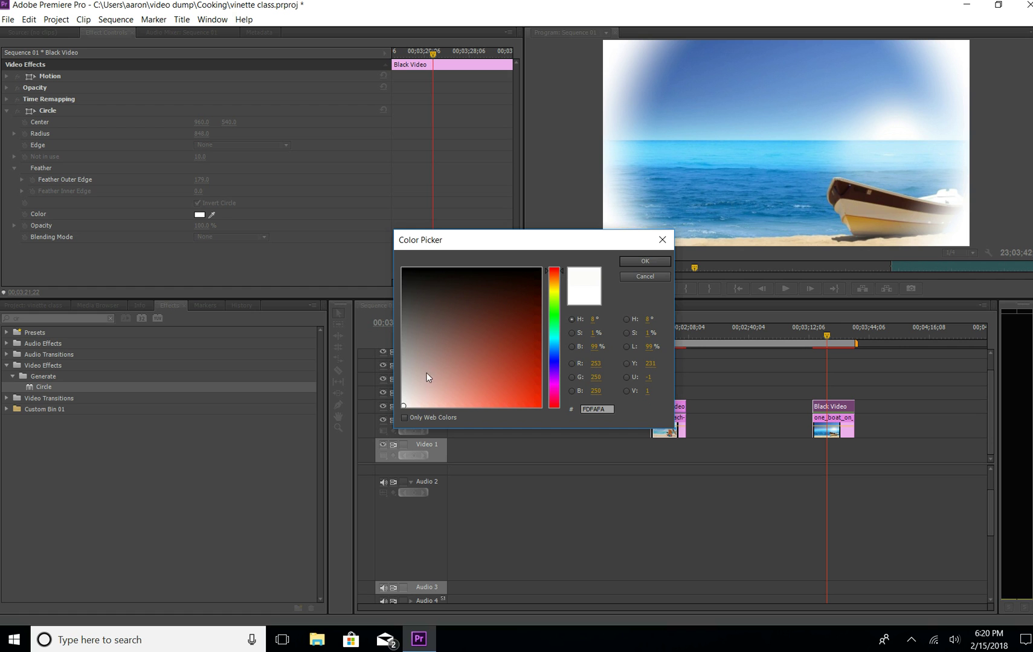
{"action": "mouse_move", "coordinate": [401, 405]}
{"action": "left_mouse_down"}
{"action": "mouse_move", "coordinate": [429, 314]}
{"action": "mouse_move", "coordinate": [405, 272]}
{"action": "left_mouse_up"}
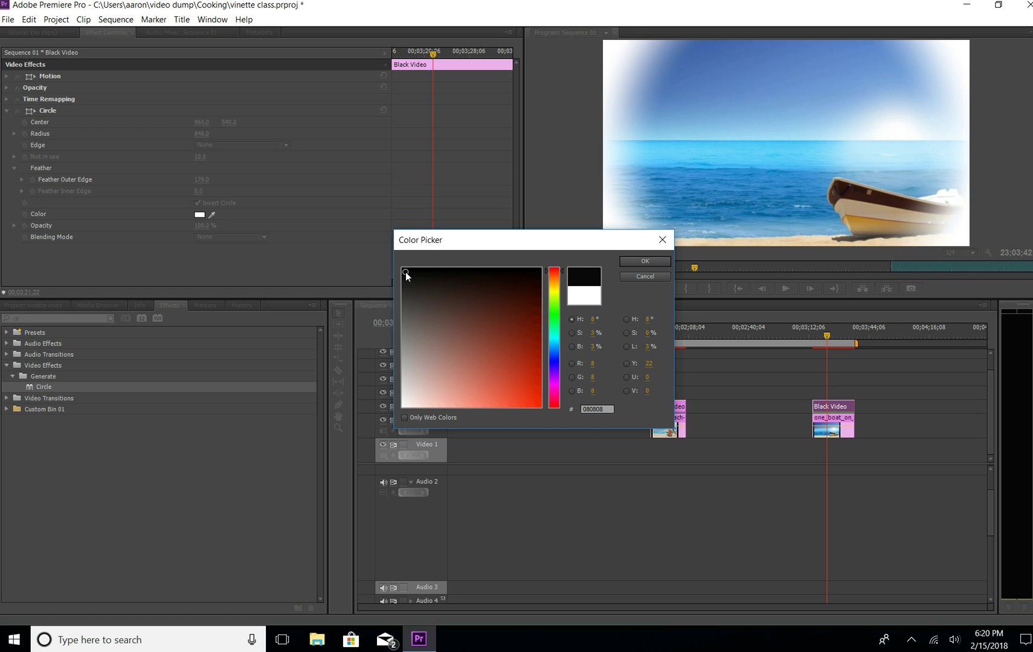
{"action": "left_click", "coordinate": [641, 261]}
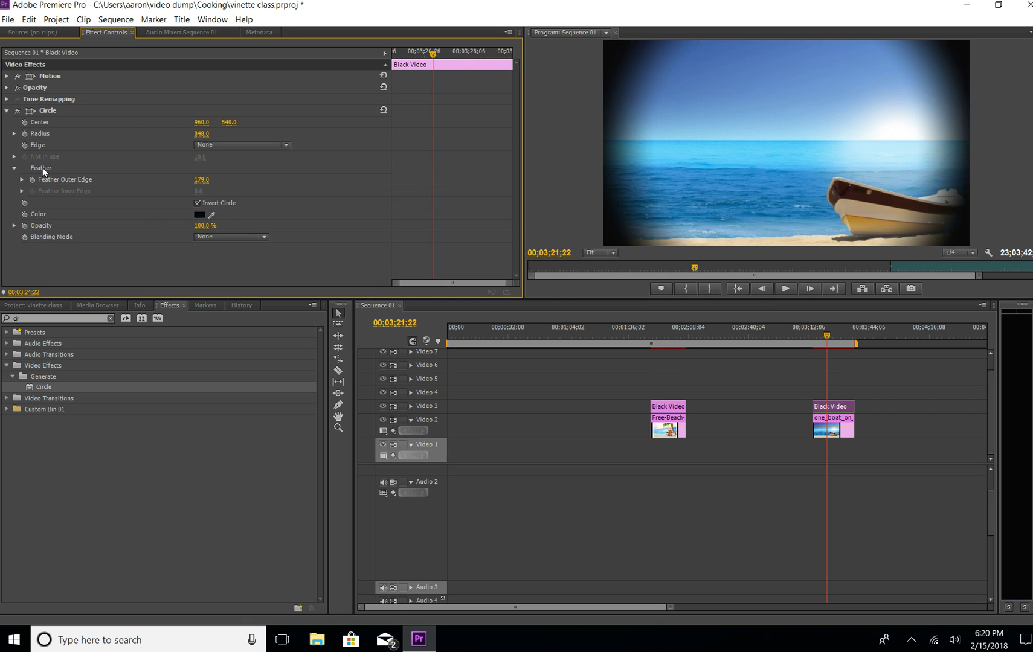
Step: Set the circle's radius to about 1026 and Feather Outer Edge to about 397, and check the dark vignette in an enlarged program preview
{"action": "left_click_drag", "start_coordinate": [200, 180], "coordinate": [297, 181]}
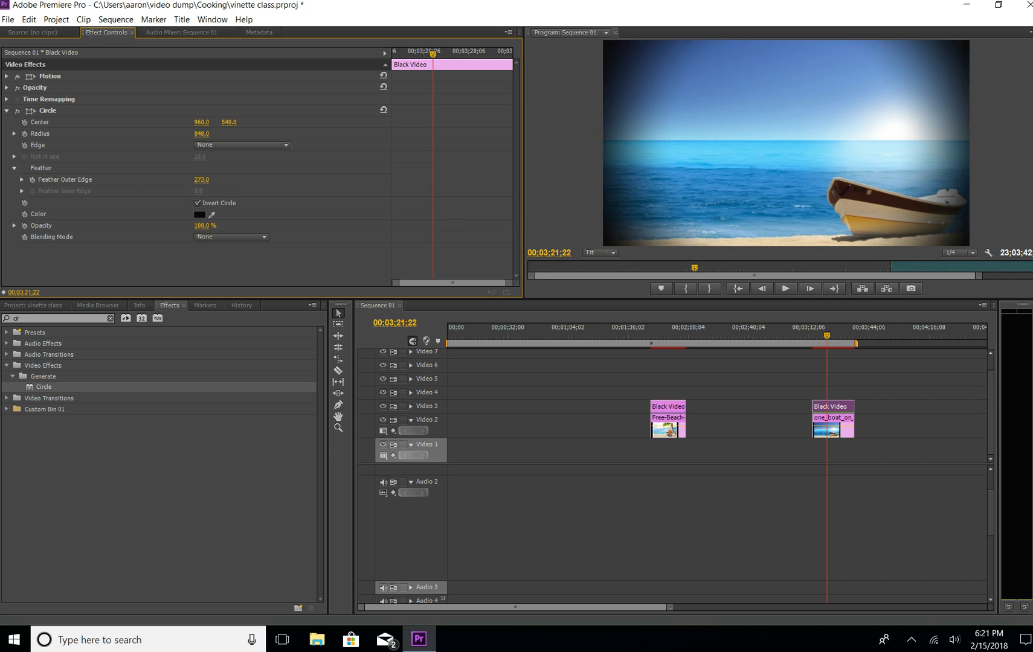
{"action": "left_click_drag", "start_coordinate": [204, 134], "coordinate": [299, 134]}
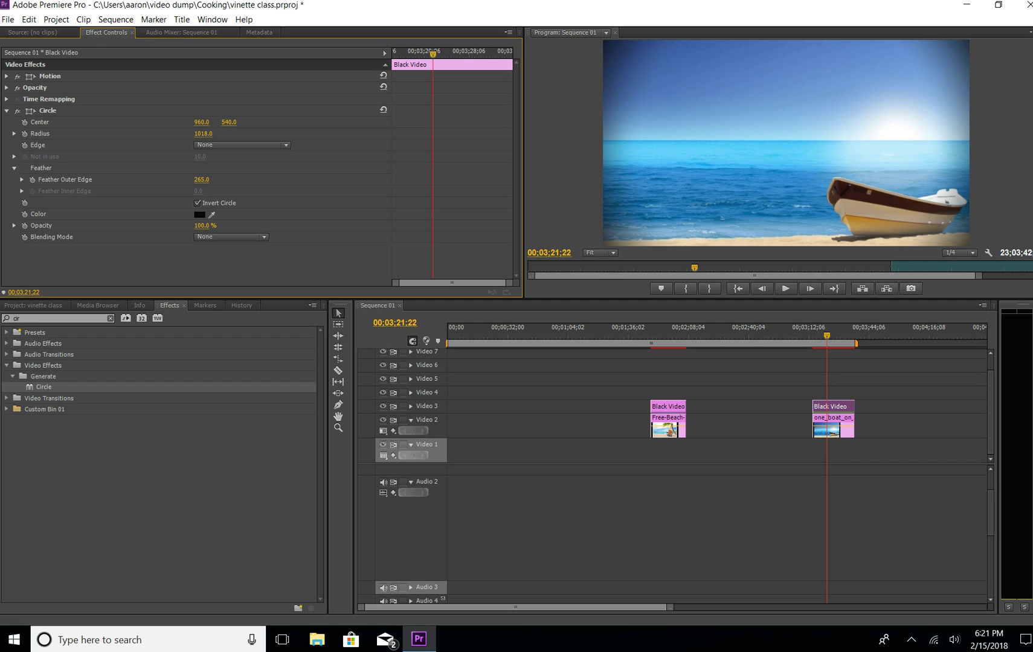
{"action": "left_click_drag", "start_coordinate": [296, 134], "coordinate": [294, 134]}
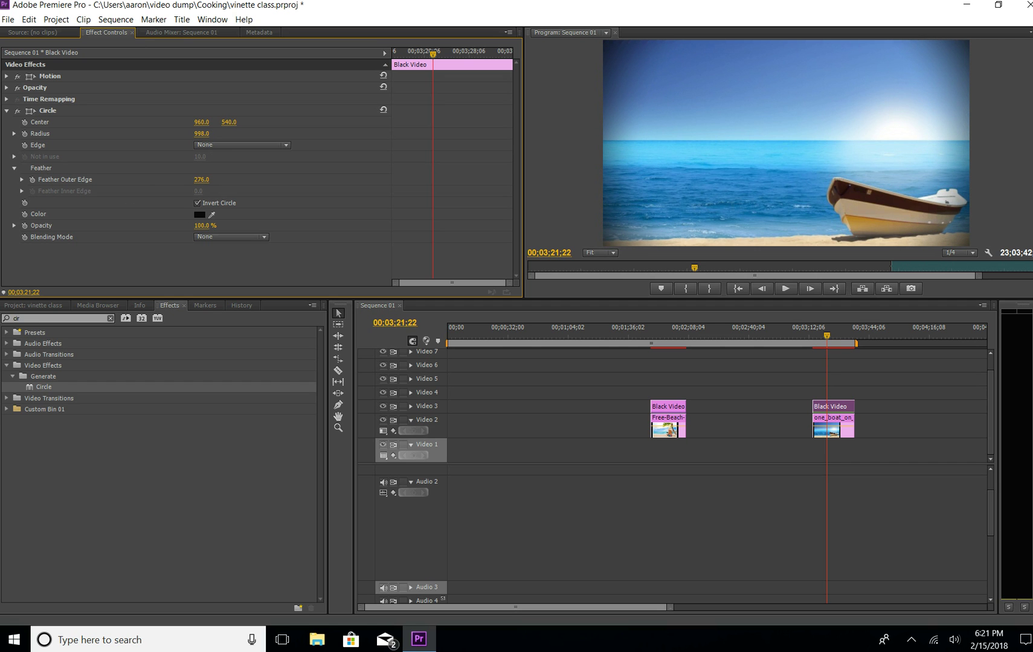
{"action": "left_click_drag", "start_coordinate": [269, 180], "coordinate": [290, 180]}
{"action": "mouse_move", "coordinate": [199, 134]}
{"action": "left_mouse_down"}
{"action": "mouse_move", "coordinate": [239, 133]}
{"action": "mouse_move", "coordinate": [191, 133]}
{"action": "left_mouse_up"}
{"action": "left_click", "coordinate": [689, 195]}
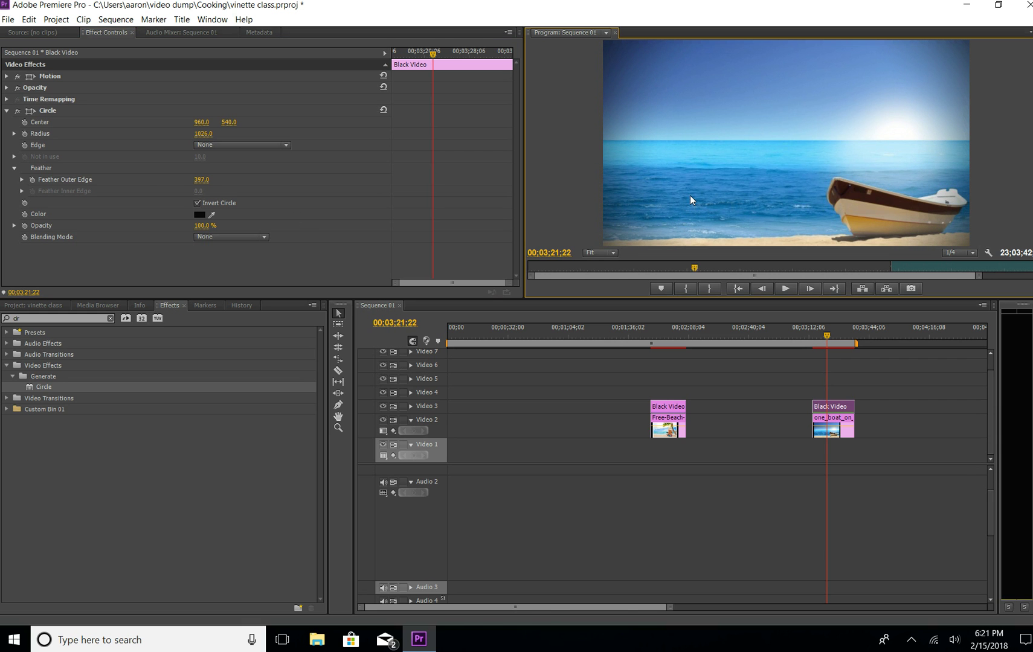
{"action": "key", "text": "grave"}
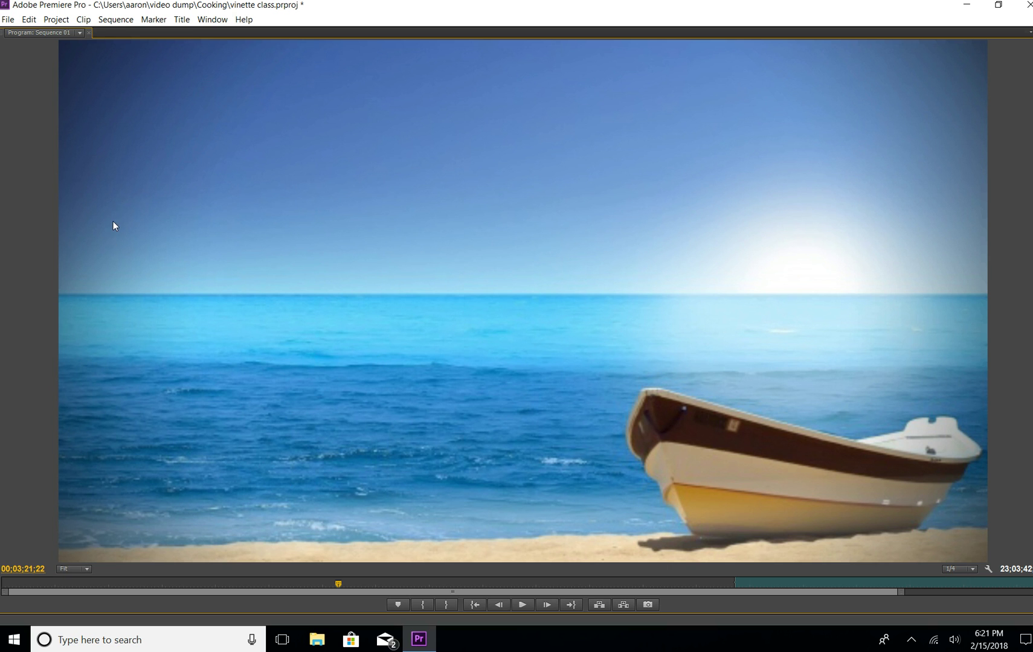
{"action": "key", "text": "grave"}
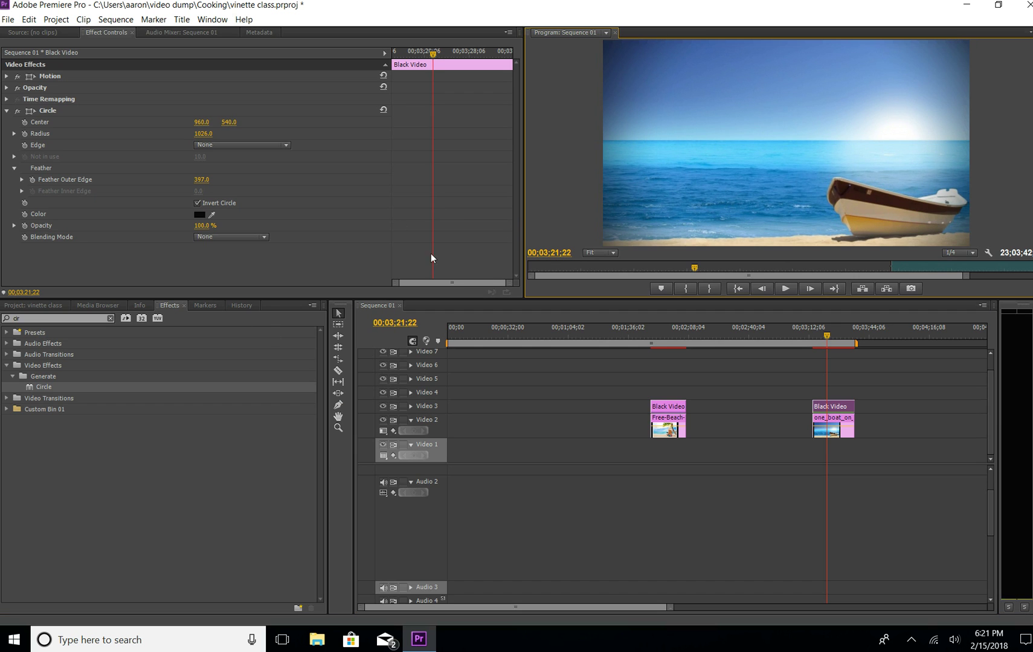
Step: Change the circle's color over the boat image to near-white and check the light vignette in an enlarged program preview
{"action": "left_click", "coordinate": [198, 214]}
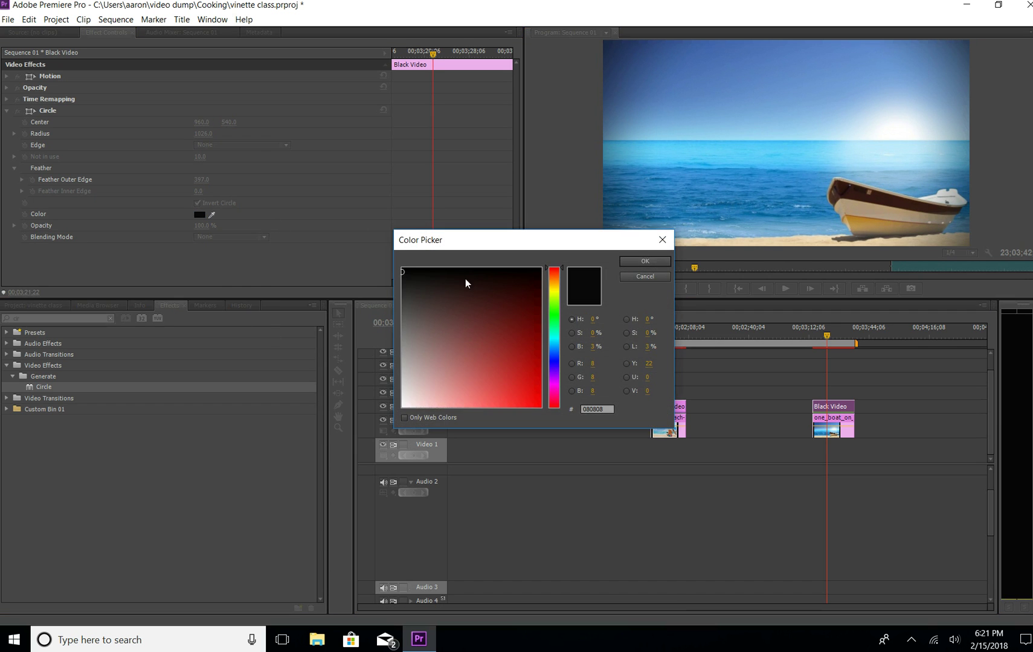
{"action": "left_click_drag", "start_coordinate": [402, 273], "coordinate": [406, 407]}
{"action": "left_click", "coordinate": [648, 262]}
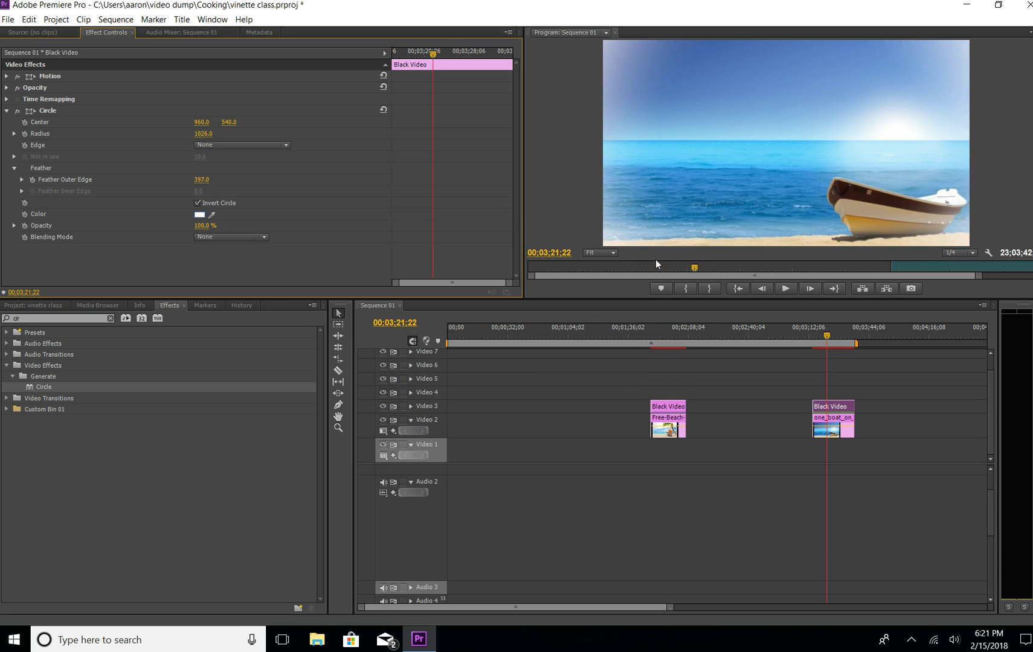
{"action": "left_click", "coordinate": [706, 188]}
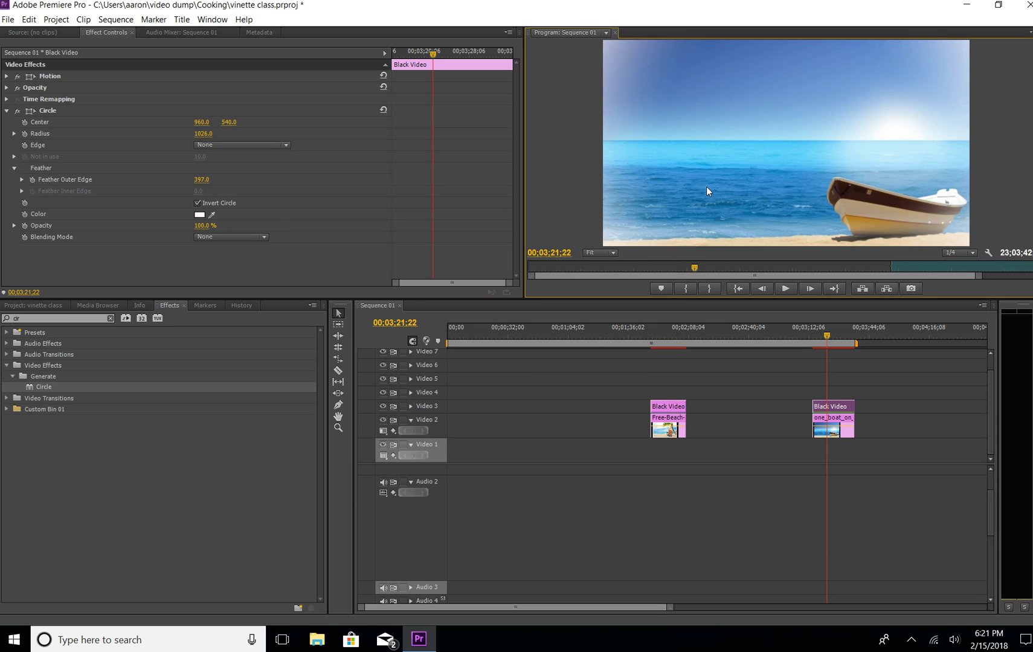
{"action": "key", "text": "grave"}
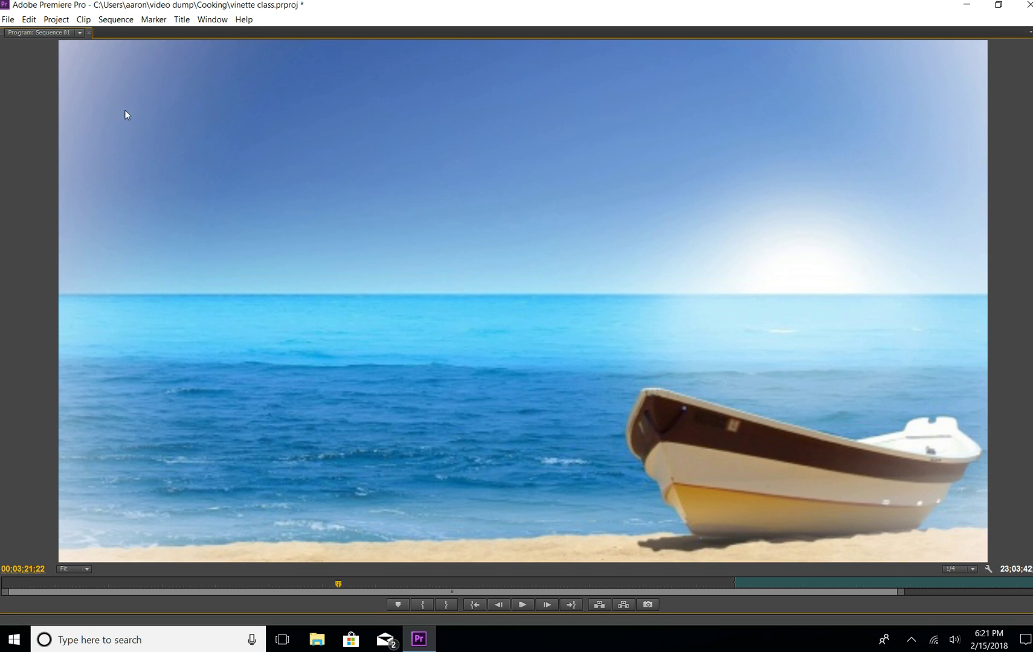
{"action": "key", "text": "grave"}
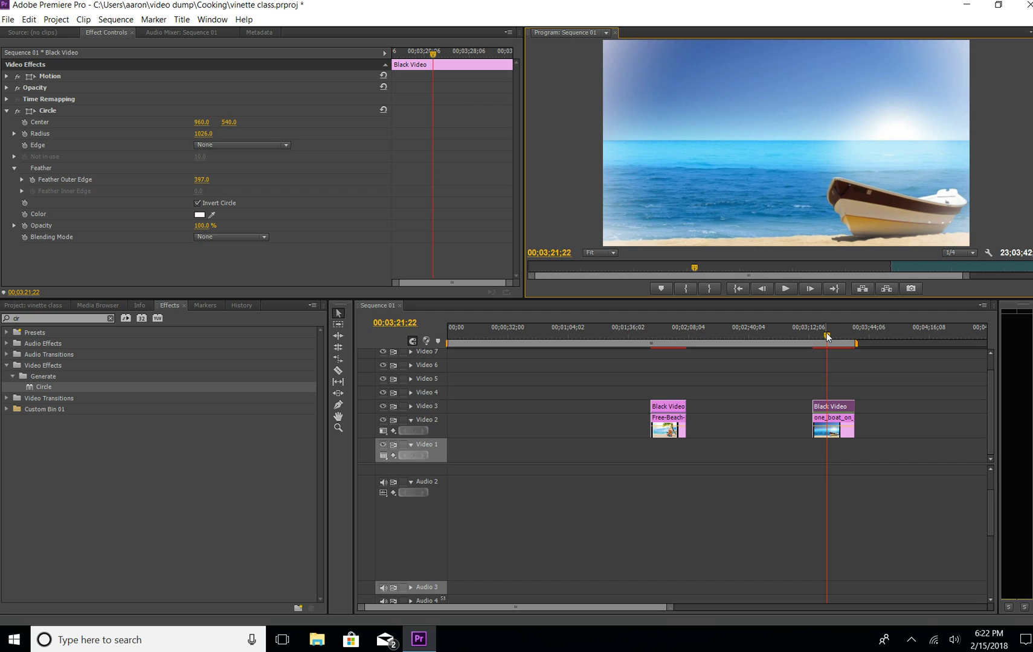
{"action": "key", "text": "alt"}
{"action": "key", "text": "alt"}
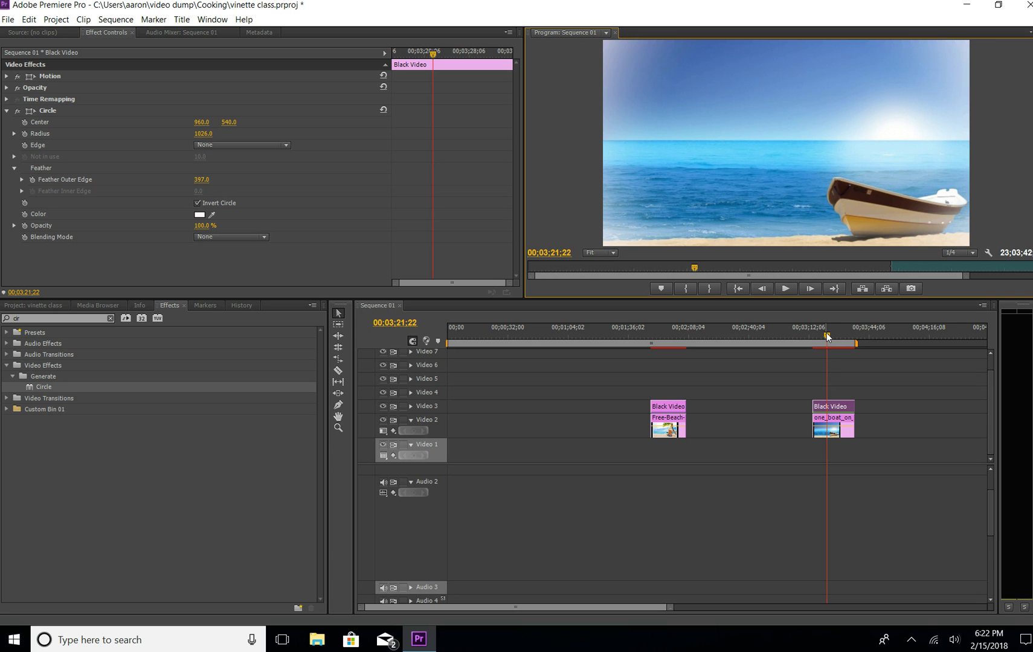